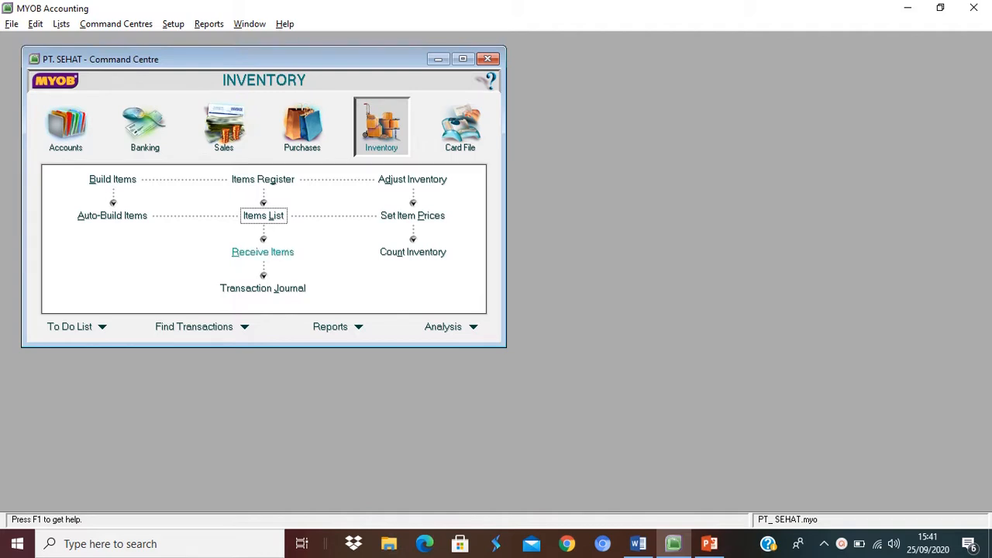
Create a new inventory item numbered A-01 and named PROJECTOR, following the inventory table in the Word document.
left_click(263, 215)
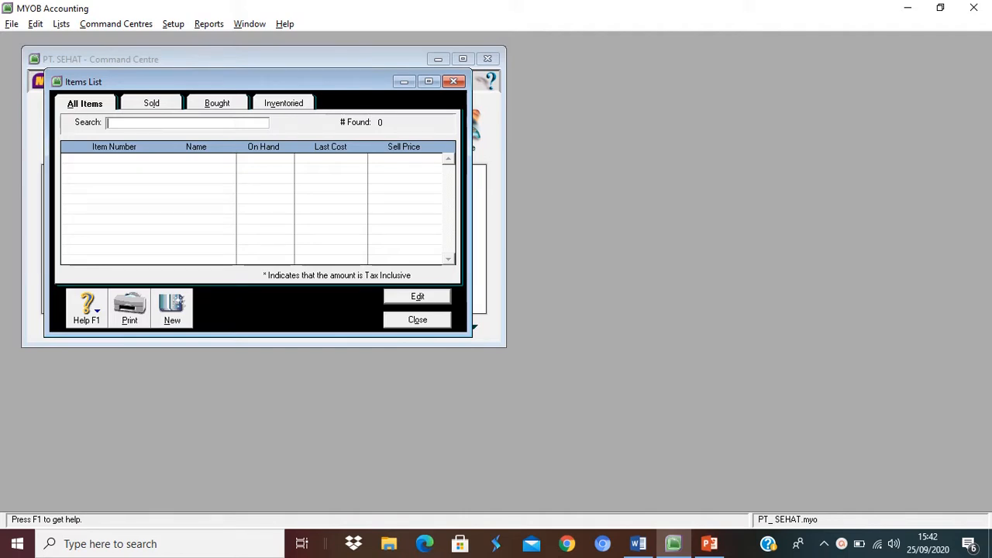
left_click(172, 310)
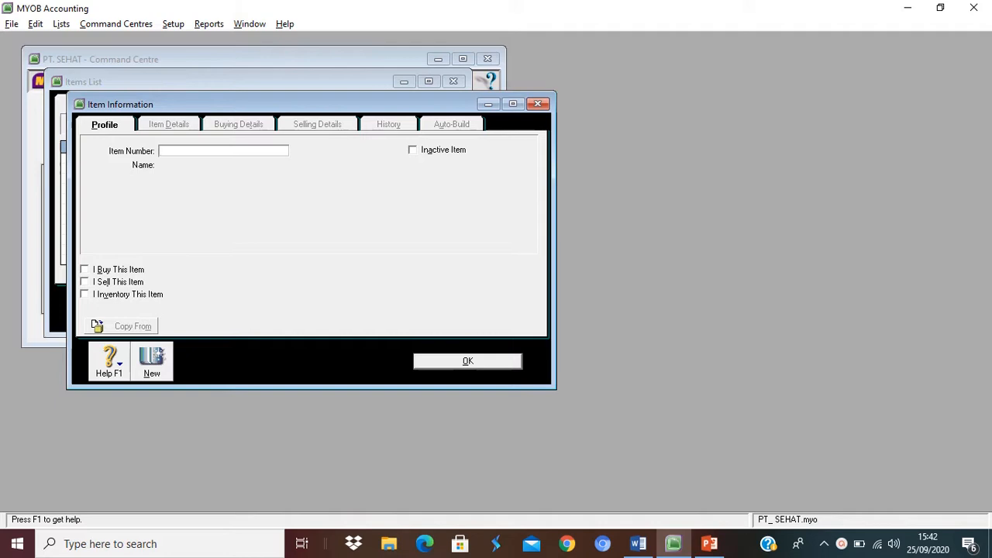
mouse_move(638, 543)
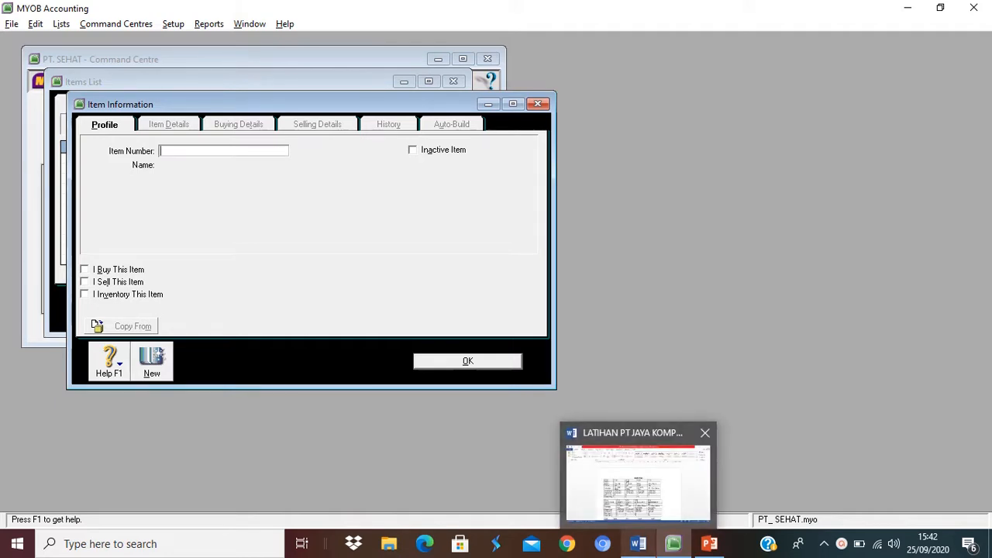
left_click(629, 484)
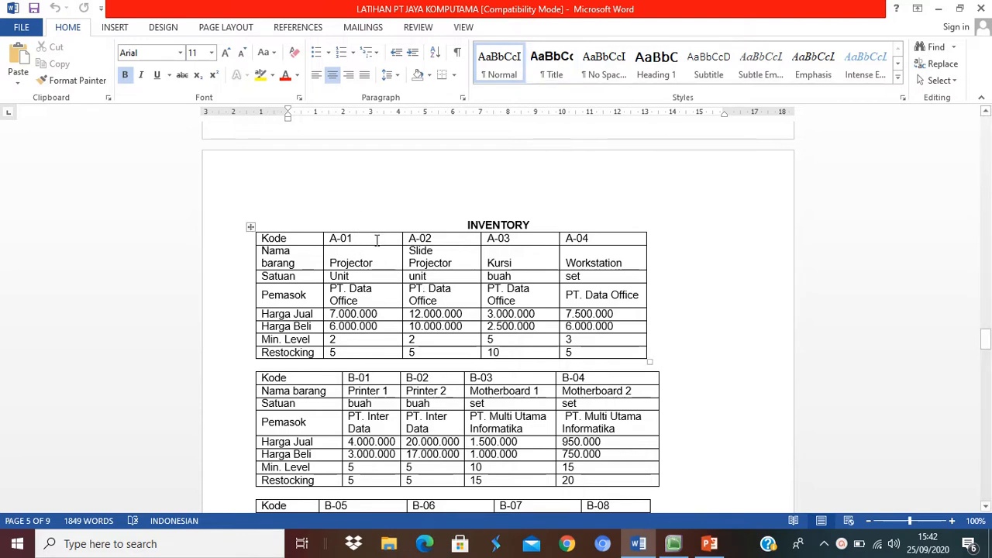
left_click(673, 543)
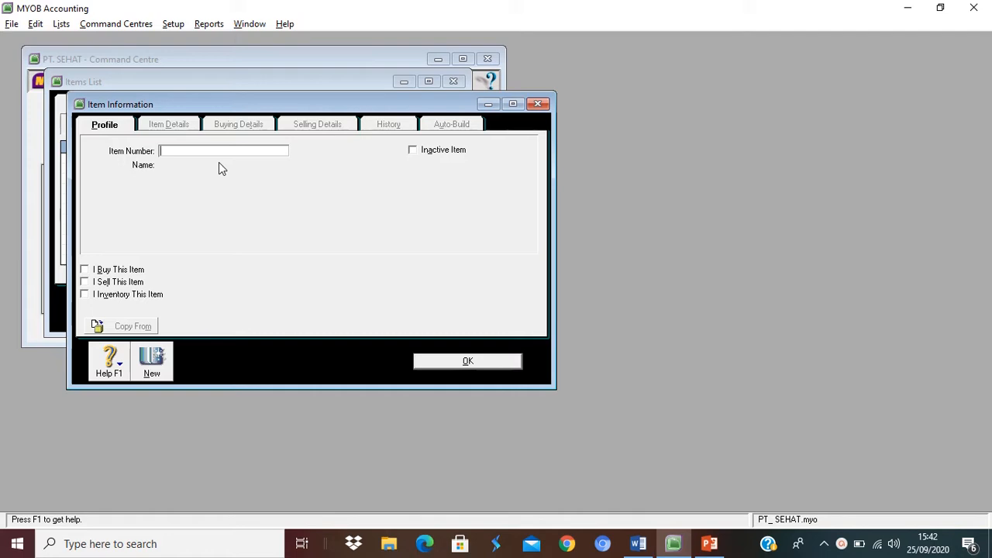
type("A-01")
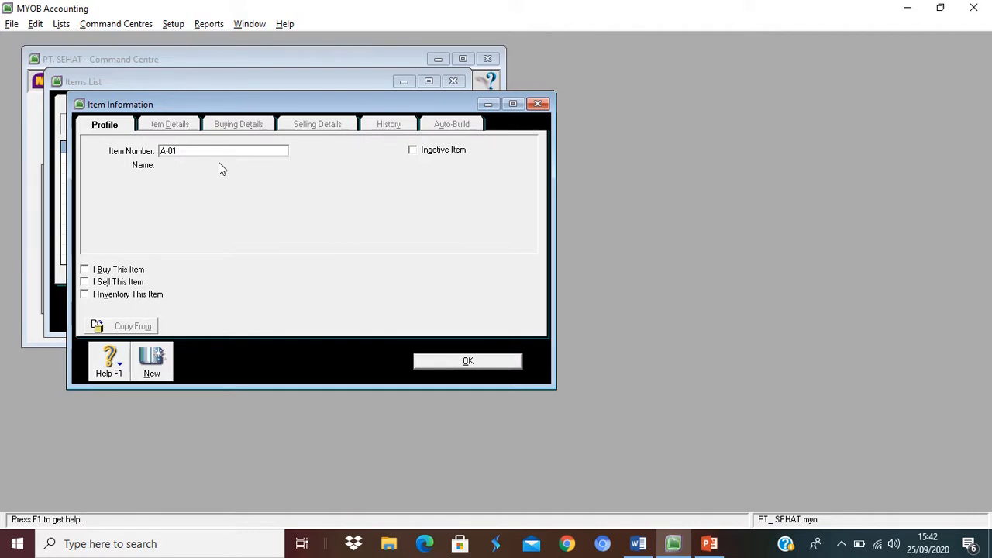
key("Tab")
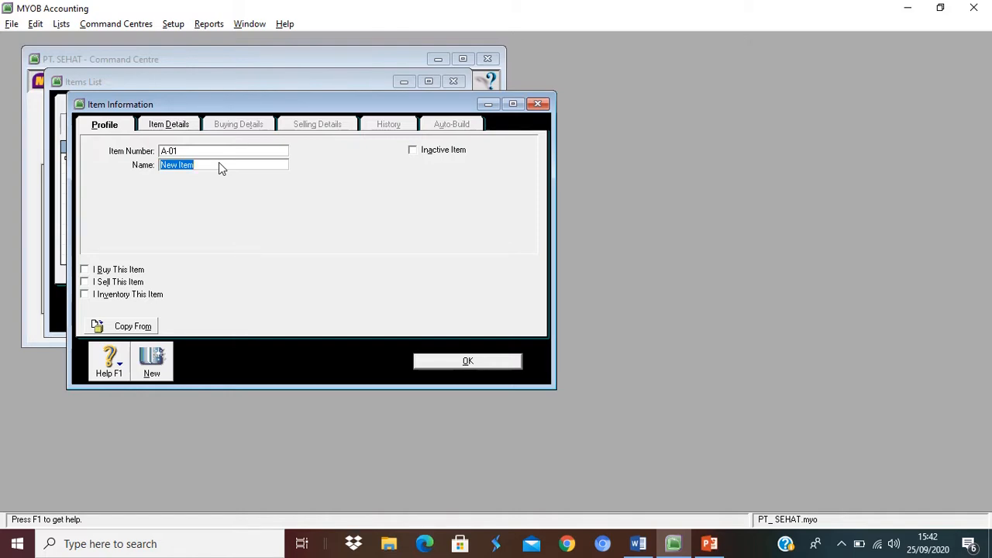
type("PROJECTOR")
Mark the item as bought, with costs tracked in expense account 5-1000 HARGA POKOK PENJUALAN, and also mark it as sold.
left_click(128, 271)
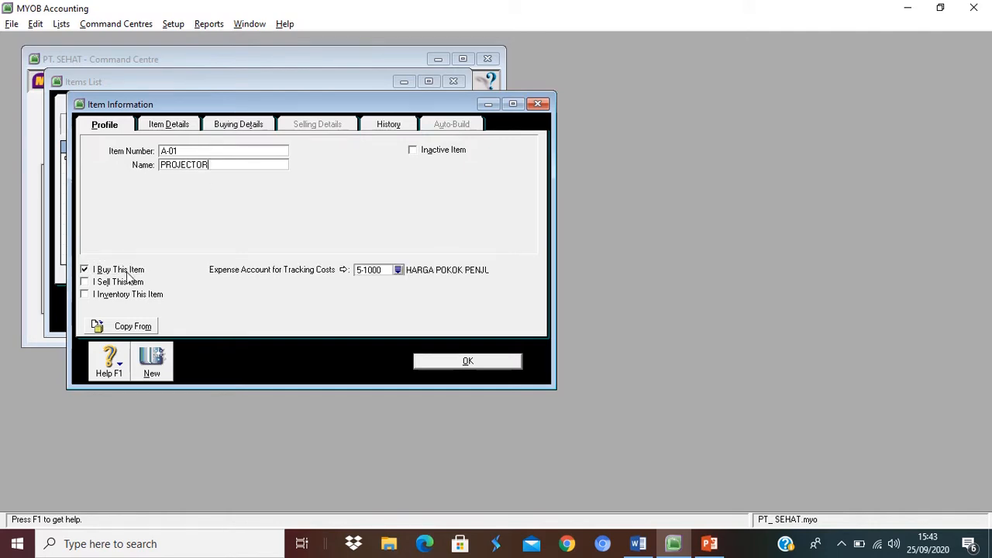
left_click(397, 270)
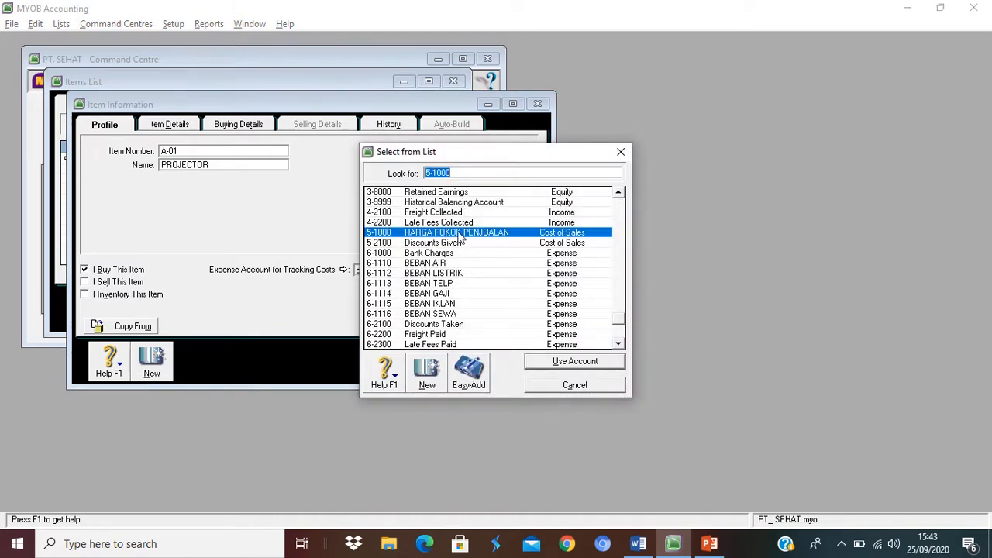
left_click(563, 361)
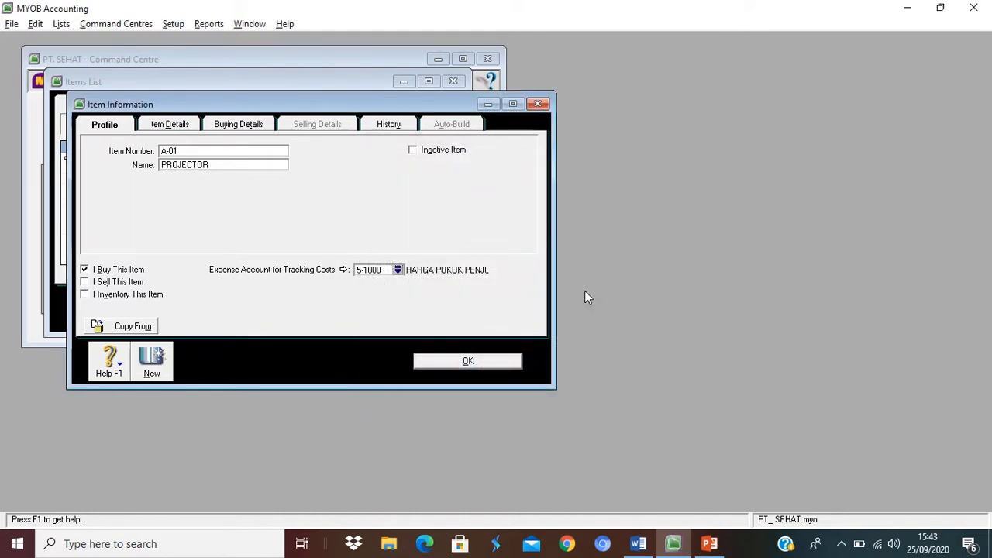
left_click(132, 283)
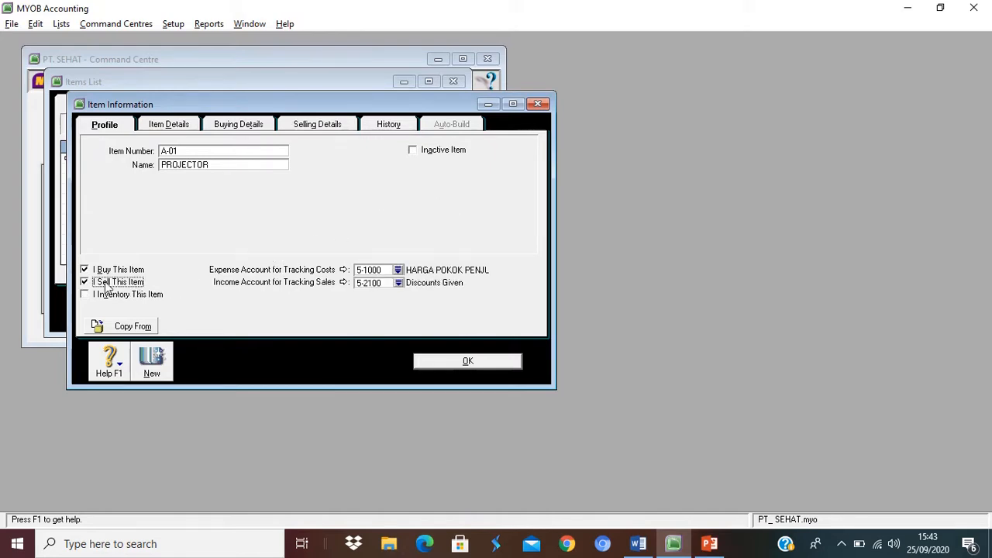
Start a new ledger account for tracking the item's sales and set its account type to Income.
left_click(399, 283)
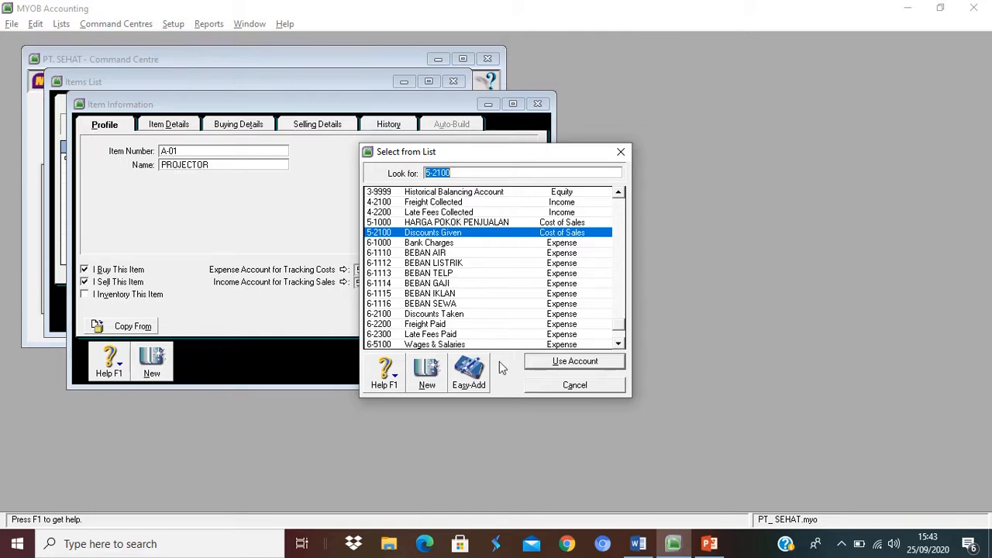
left_click(427, 385)
left_click(380, 240)
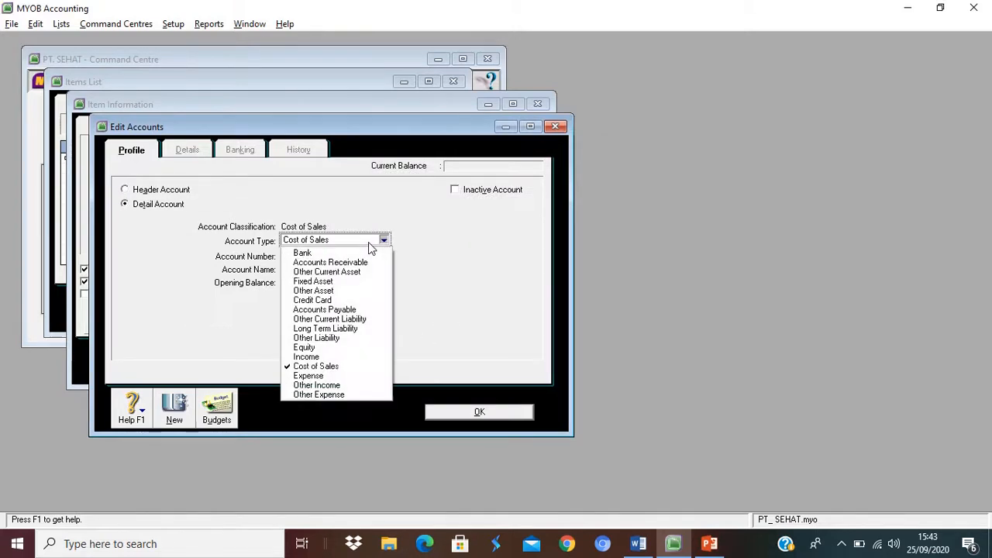
left_click(346, 358)
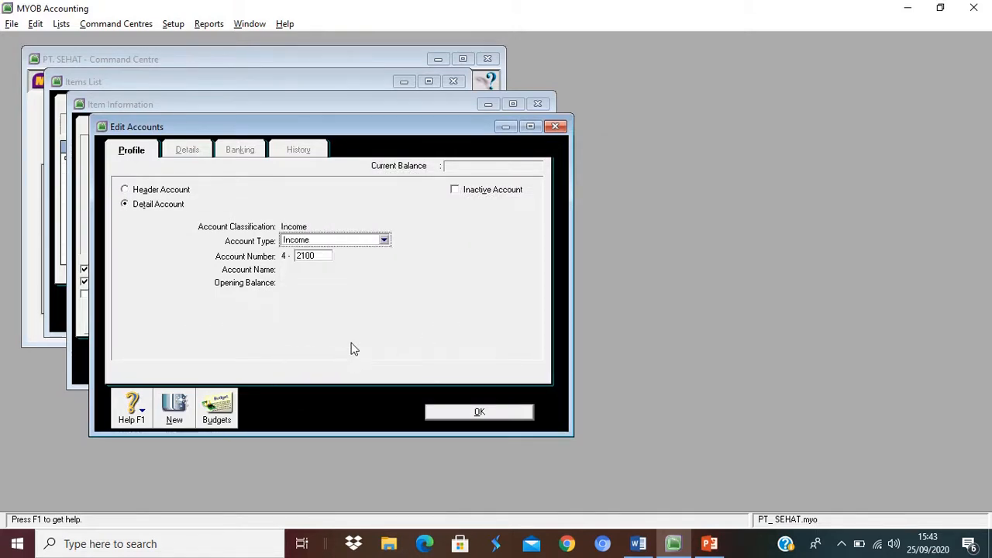
Try to replace the new income account's suggested number with a different one.
left_click(322, 255)
key("BackSpace")
key("BackSpace")
key("BackSpace")
type("10")
key("Tab")
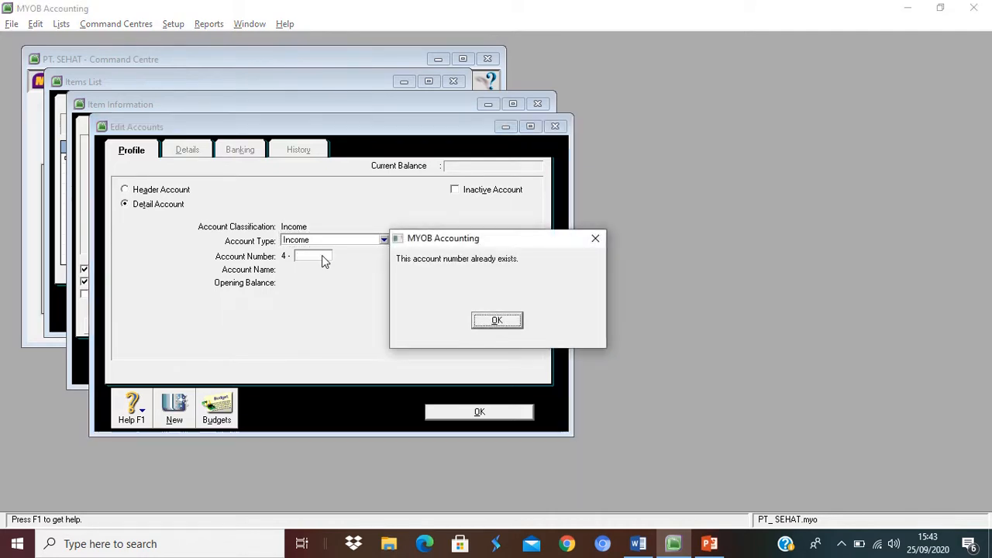
key("Return")
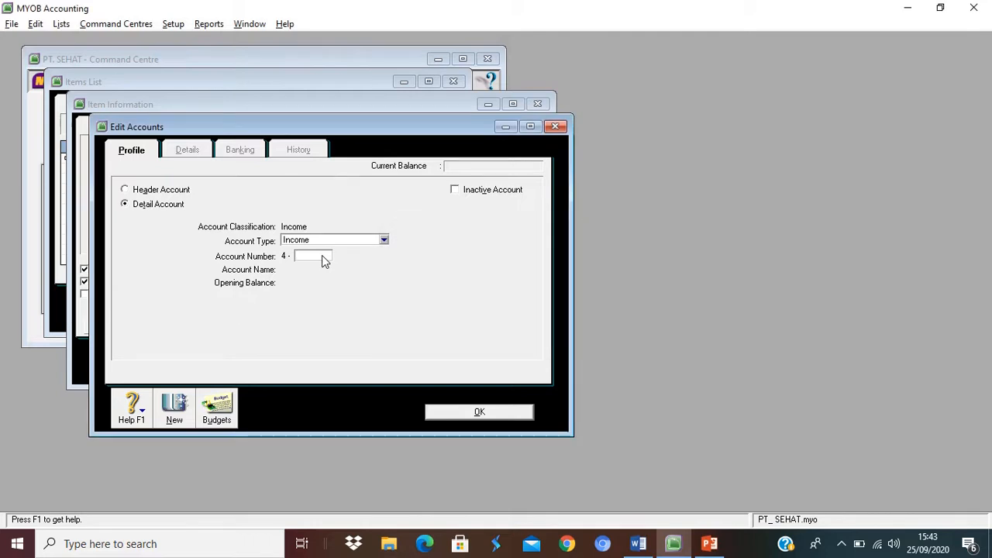
Number the new income account 4-2000, name it Penjualan, and save it.
type("2000")
key("Tab")
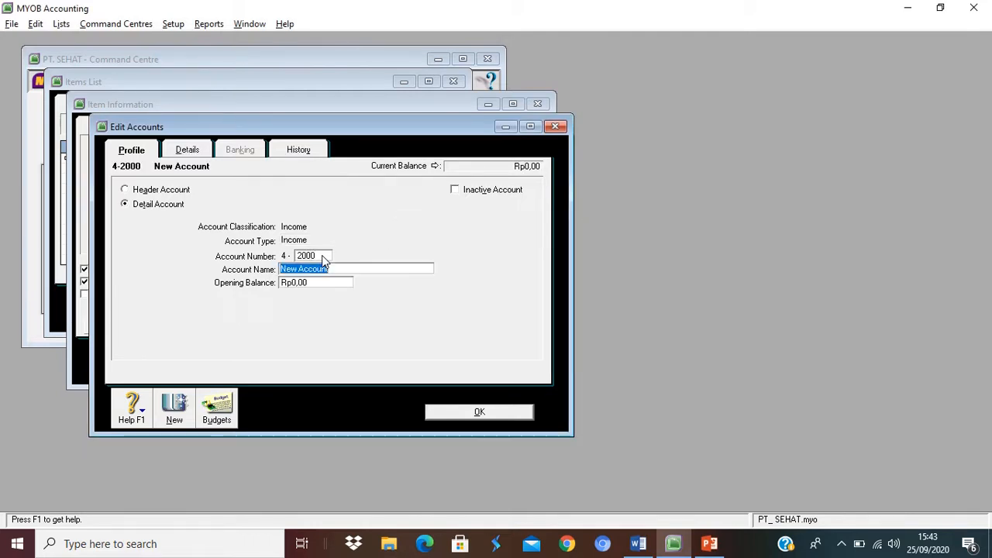
type("Penjualan")
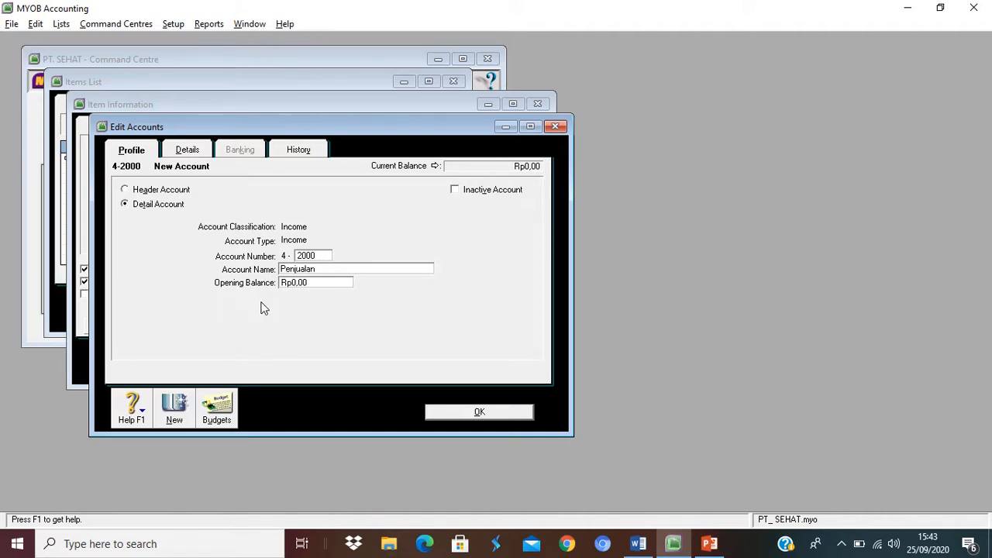
left_click(444, 412)
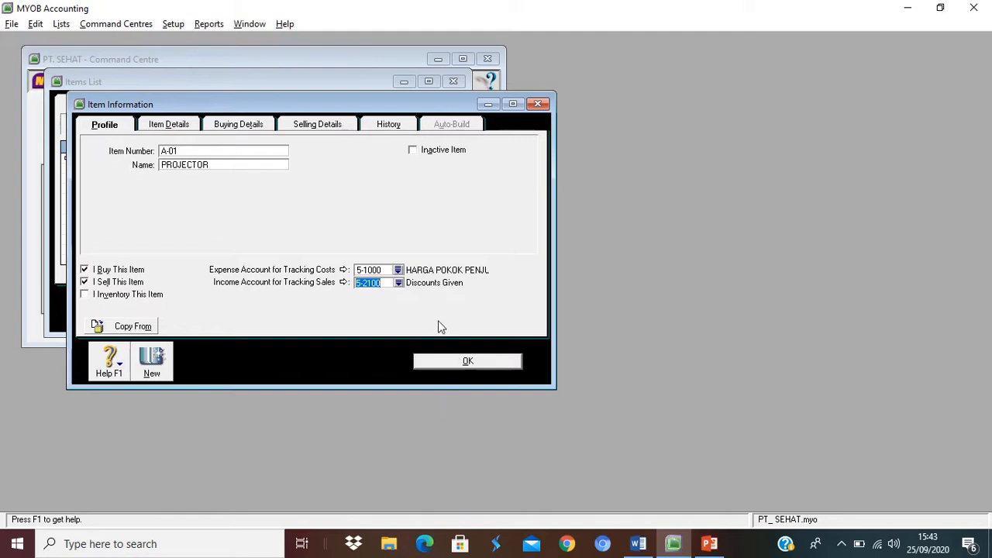
Mark the item as inventoried and create an Other Asset account numbered 1-1401 with the name Persediaan Barang Dagangan.
left_click(135, 304)
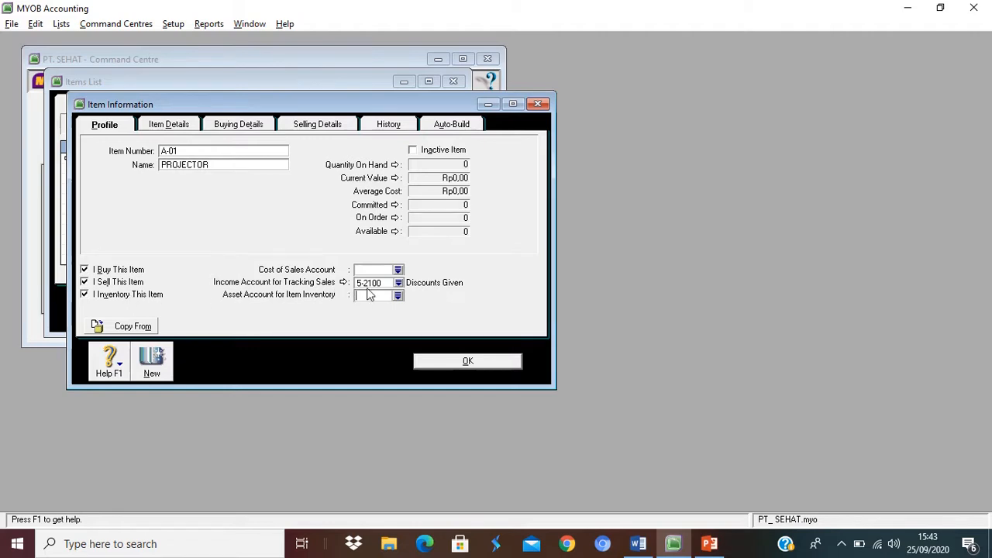
left_click(397, 296)
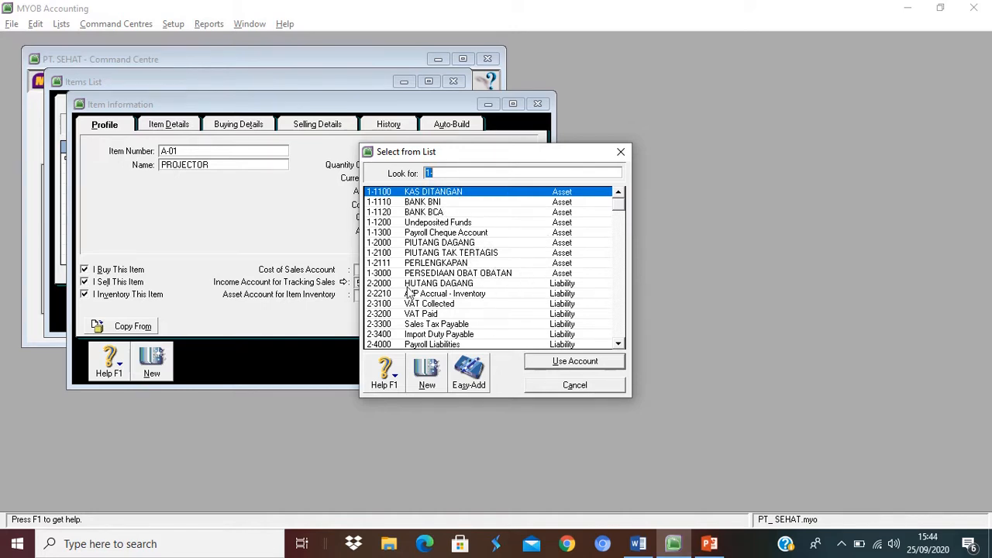
left_click(427, 379)
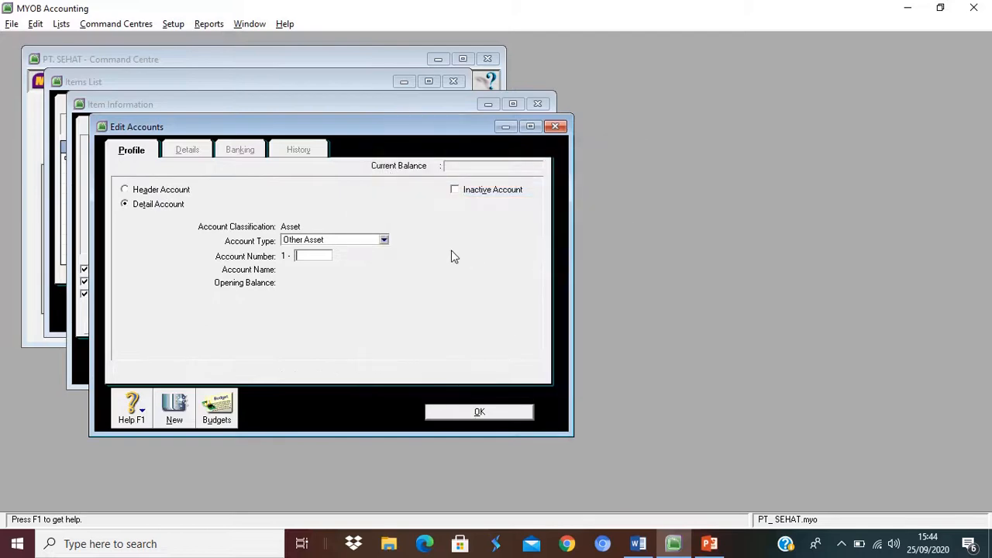
left_click(330, 242)
left_click(329, 242)
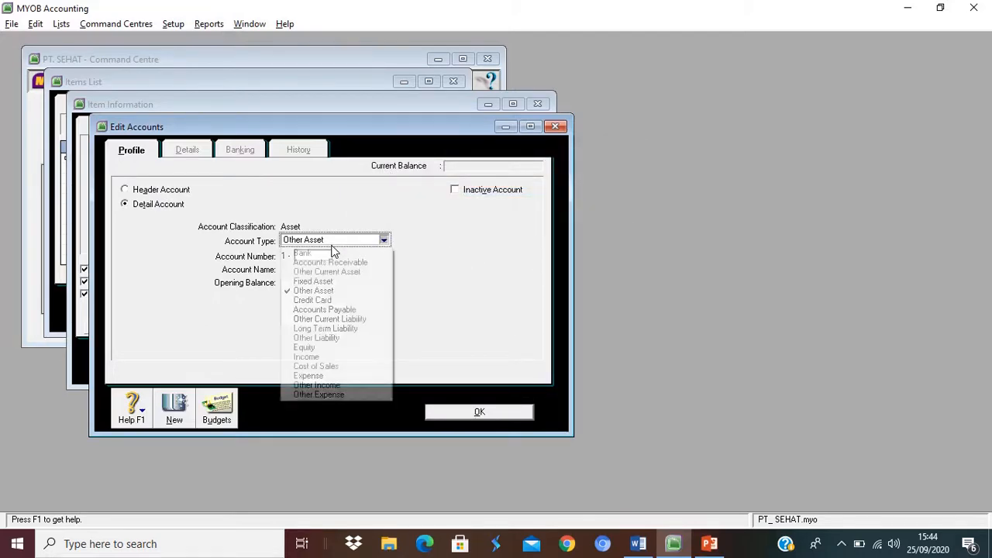
left_click(414, 270)
left_click(313, 259)
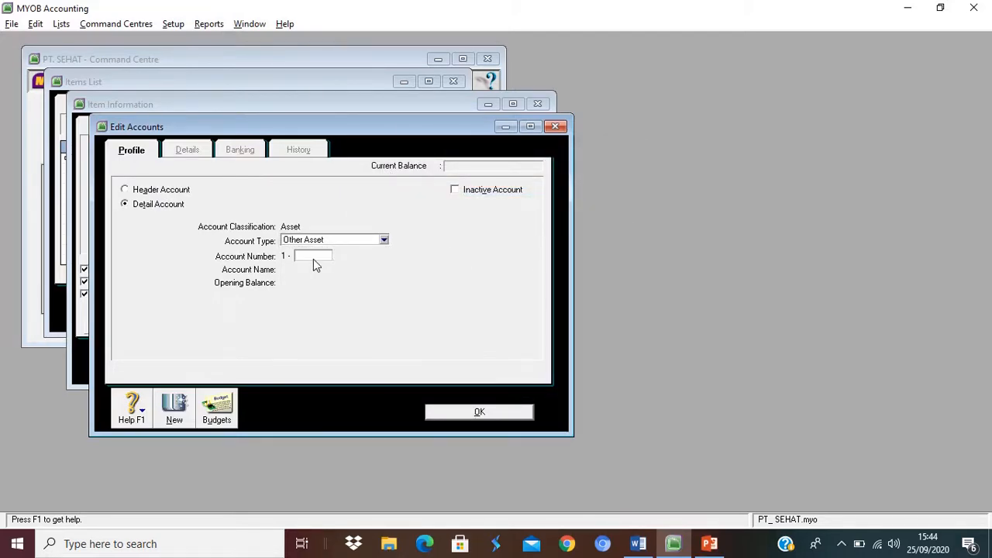
type("1401")
key("Tab")
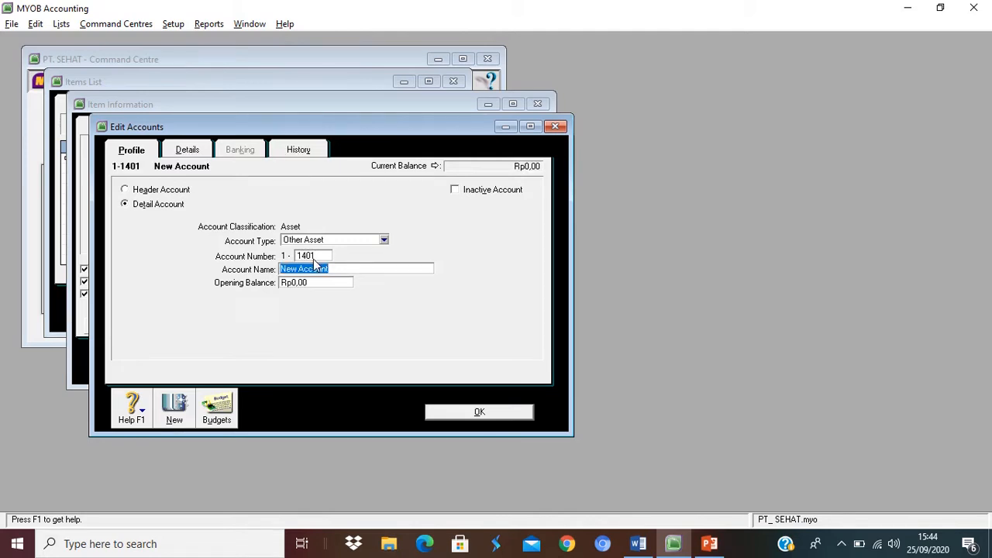
type("Persediaan Barang Dagan")
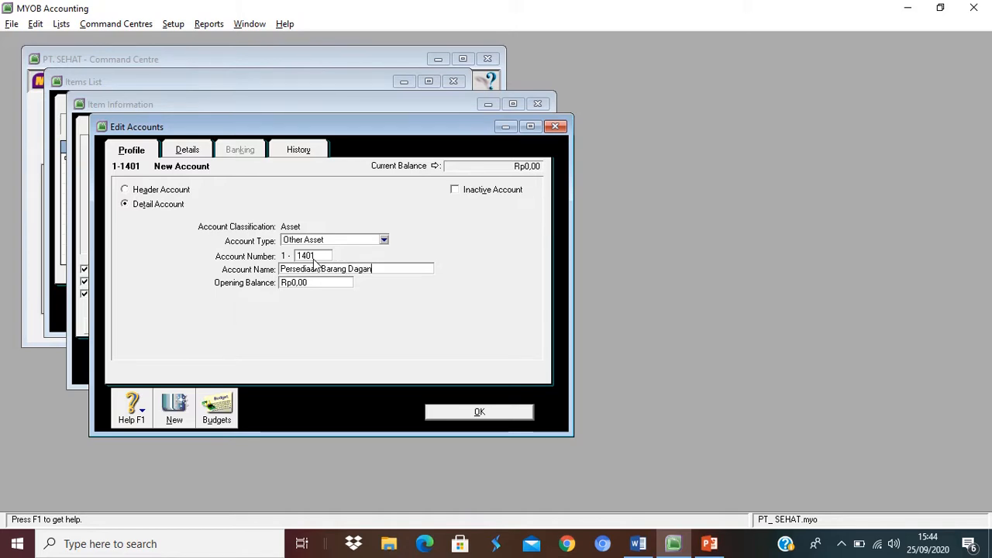
type("gan")
left_click(472, 417)
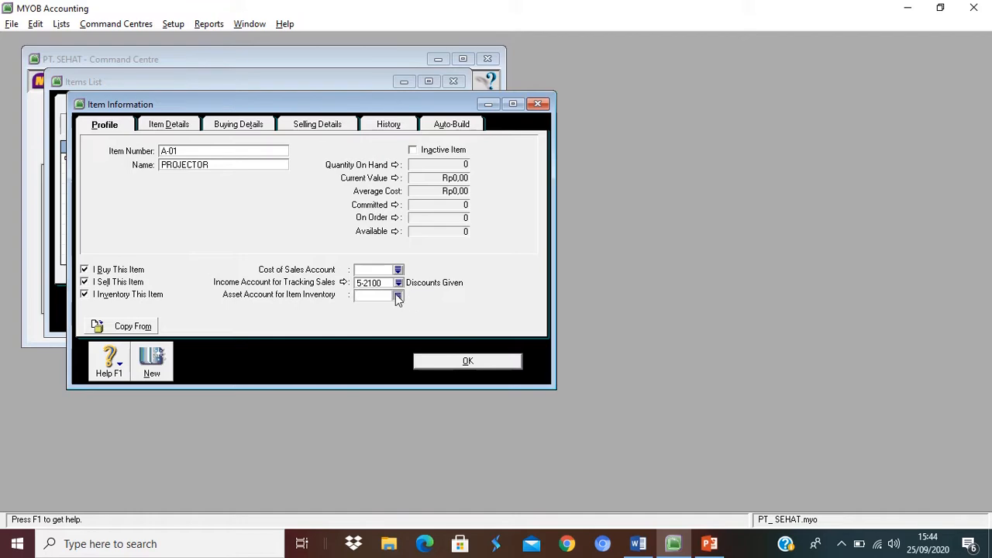
Assign 1-1401 Persediaan Barang Dagangan as the item's inventory asset account and 5-1000 HARGA POKOK PENJUALAN as its cost of sales account.
left_click(398, 296)
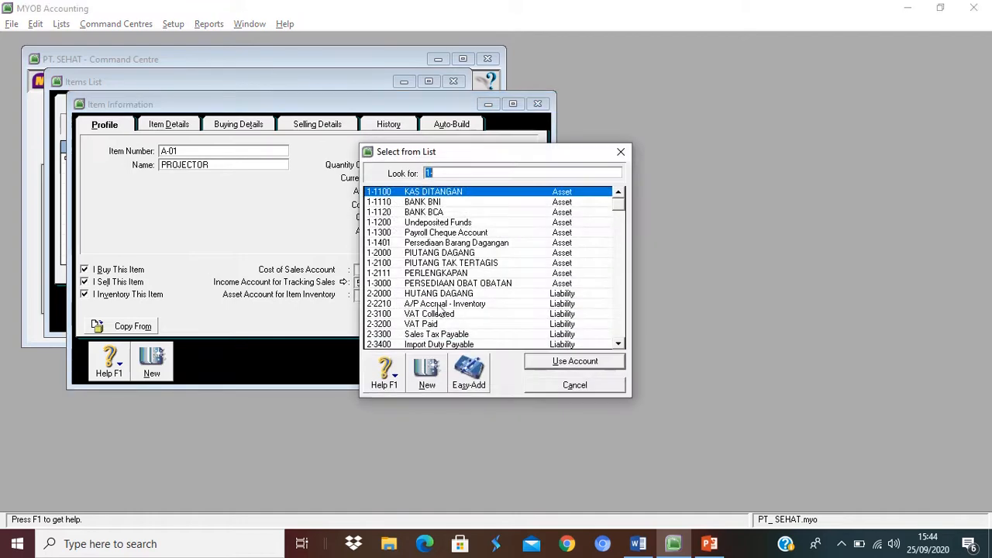
left_click(490, 244)
left_click(567, 363)
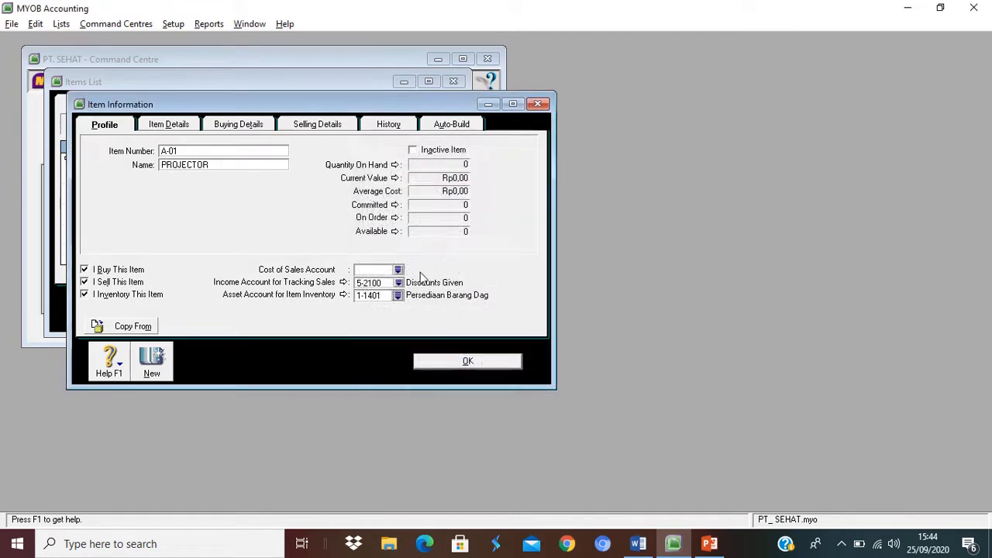
left_click(397, 270)
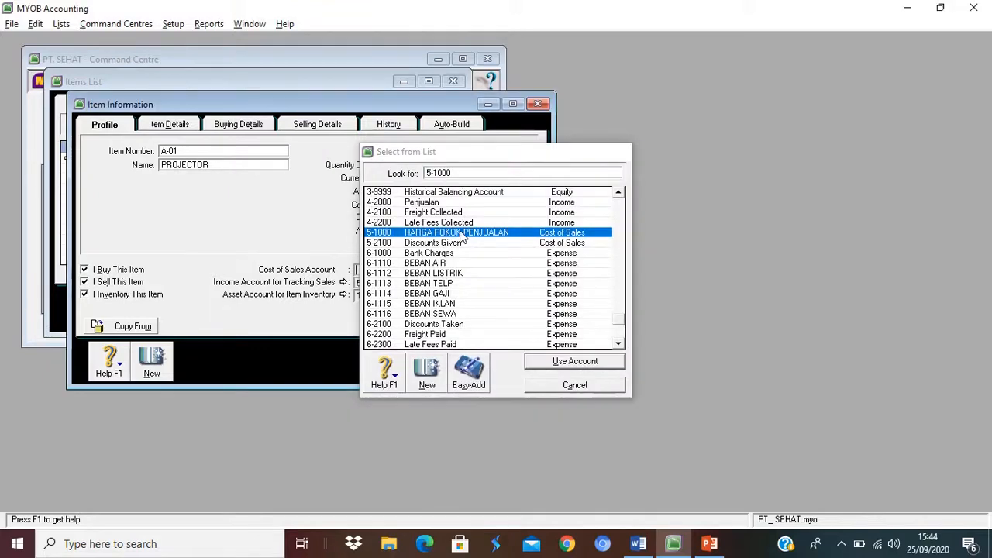
double_click(463, 236)
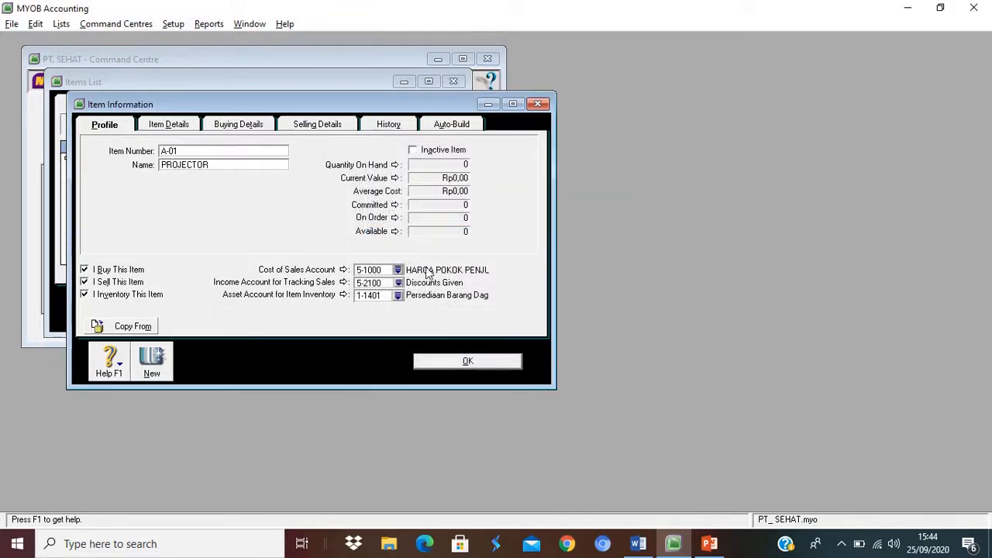
Set the buying unit of measure to Unit in the projector's buying details.
left_click(169, 127)
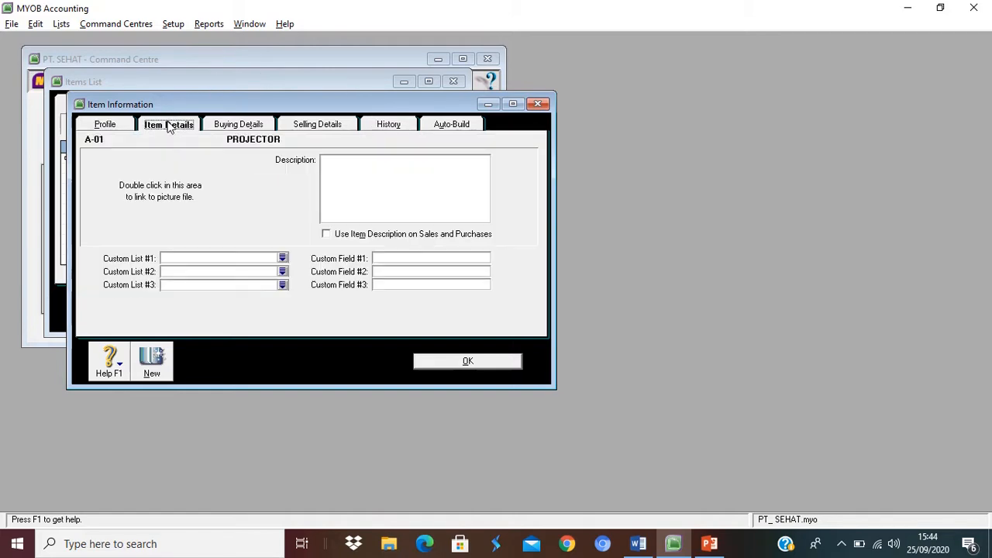
left_click(216, 125)
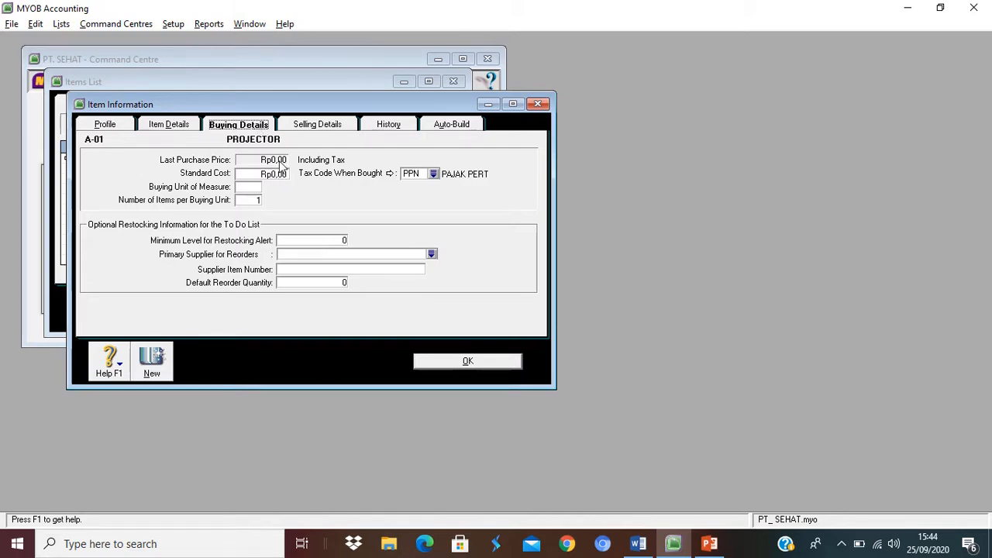
left_click(253, 188)
type("Unit")
left_click(251, 201)
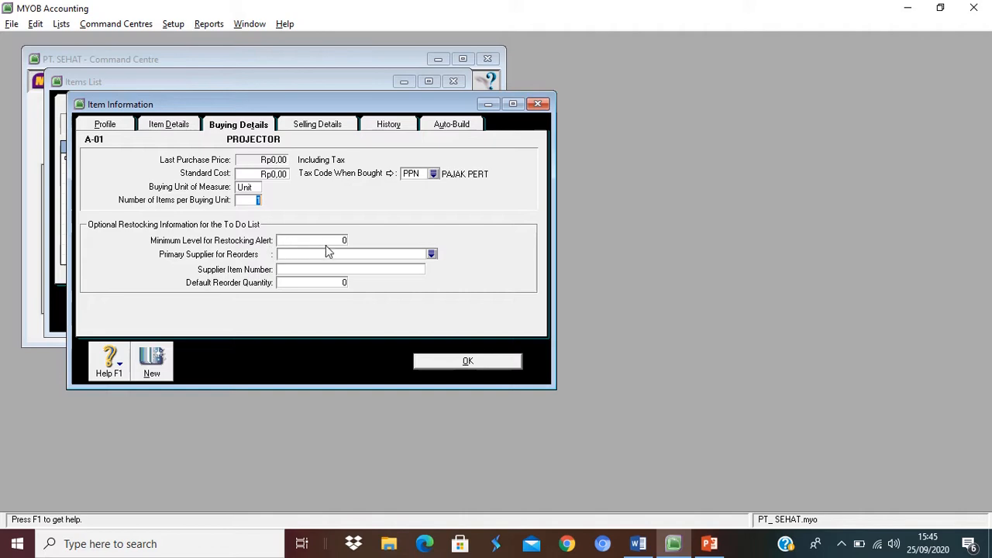
Set the projector's minimum level for restocking alert to 2, following the A-01 column of the Word inventory table.
key("Tab")
left_click(638, 544)
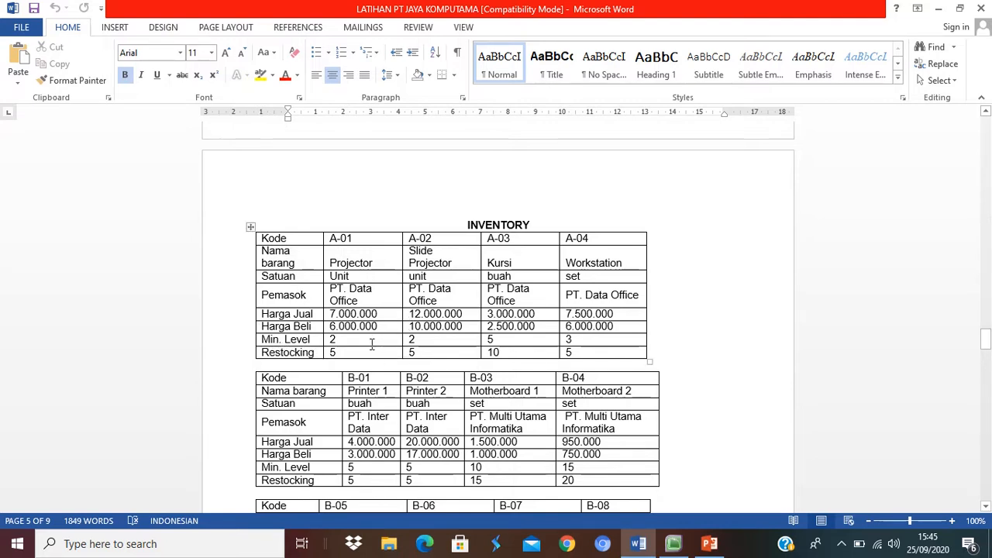
left_click(345, 338)
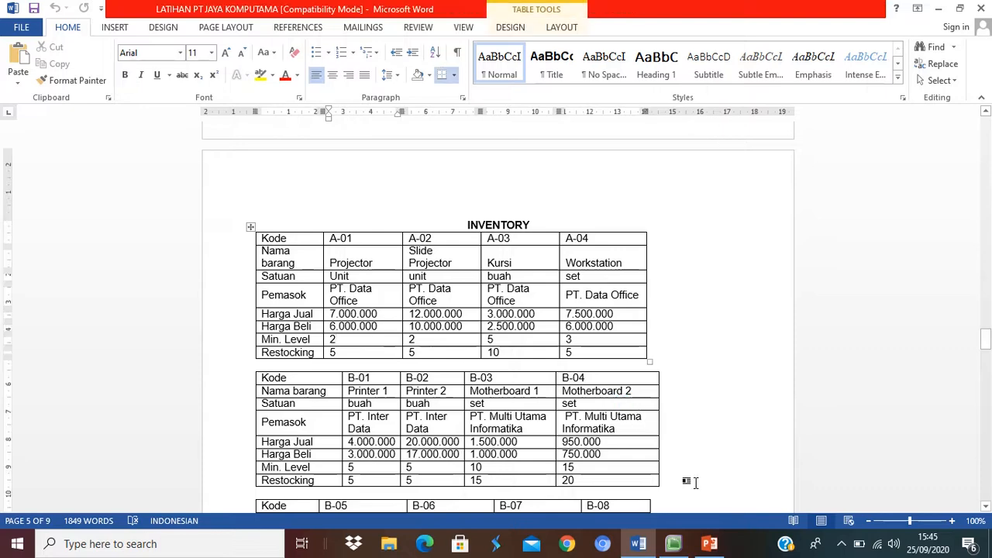
left_click(640, 547)
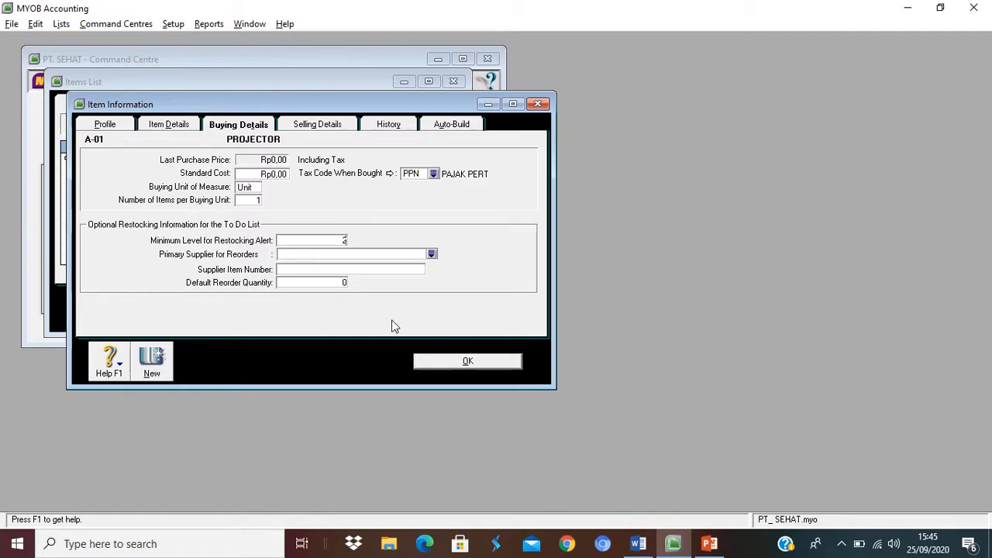
left_click(640, 543)
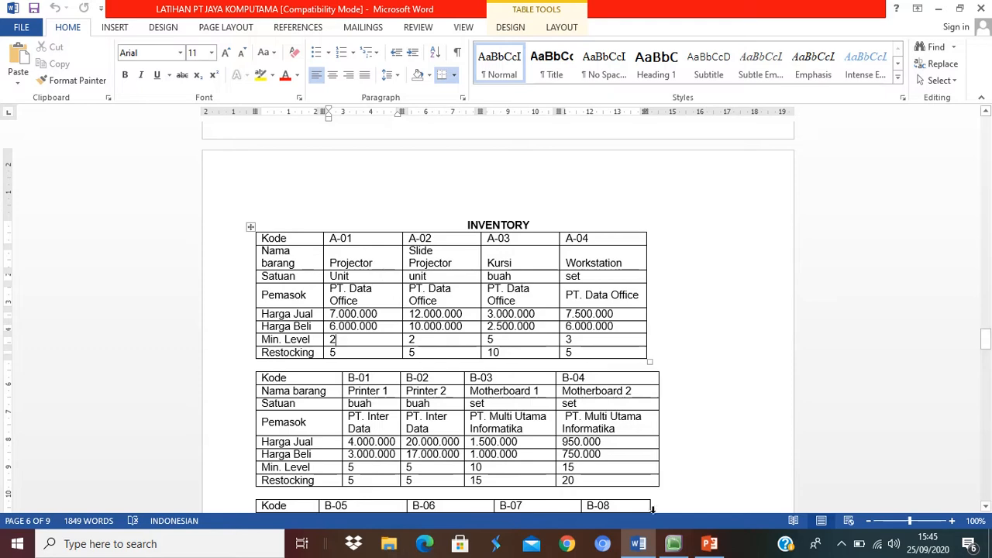
left_click(587, 415)
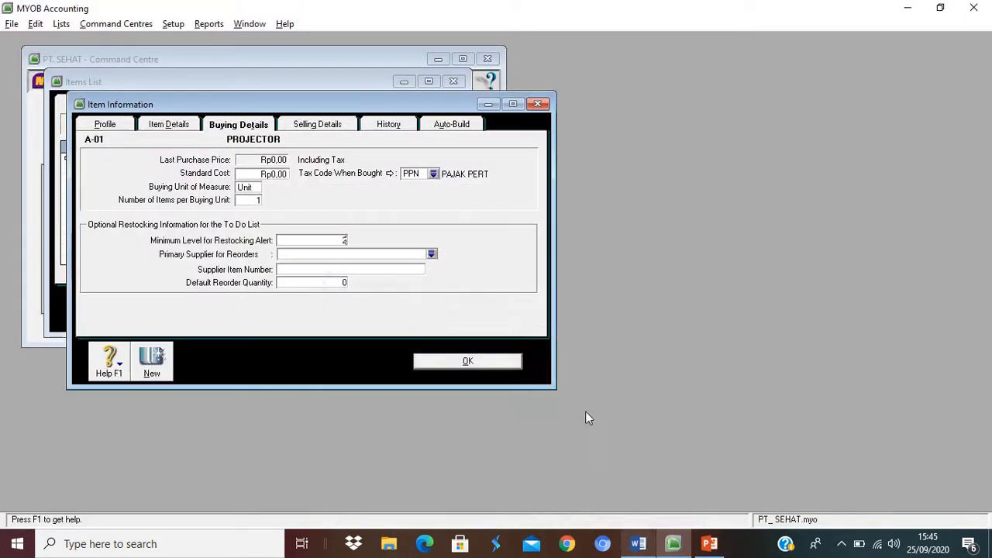
Choose PERMATA SARI as the primary supplier for reorders and set the default reorder quantity to 5, following the Word table.
left_click(432, 254)
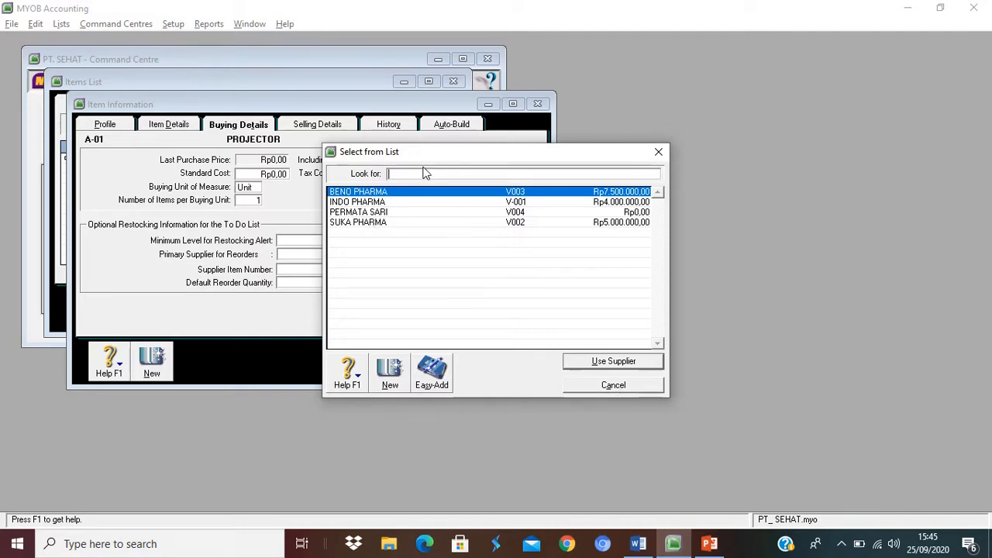
left_click(367, 213)
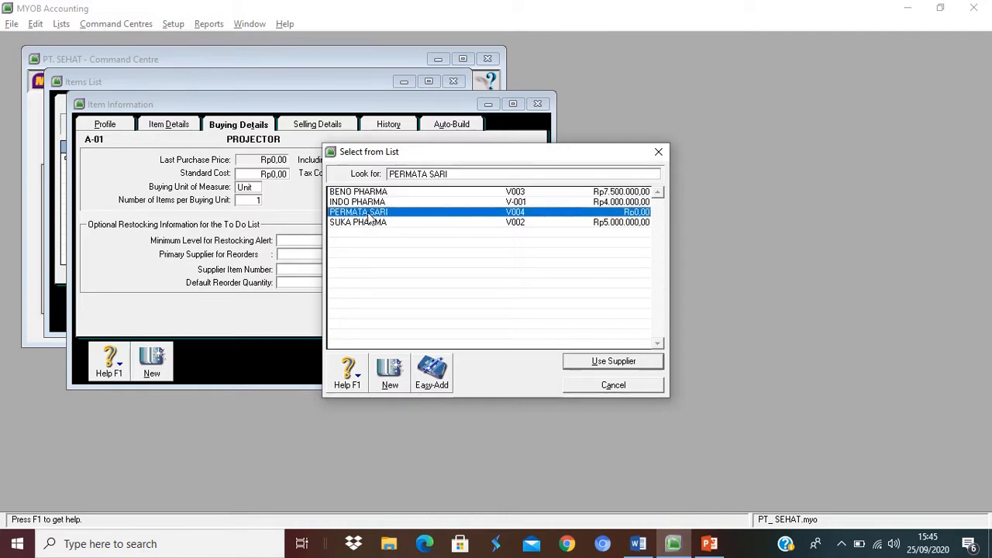
left_click(612, 362)
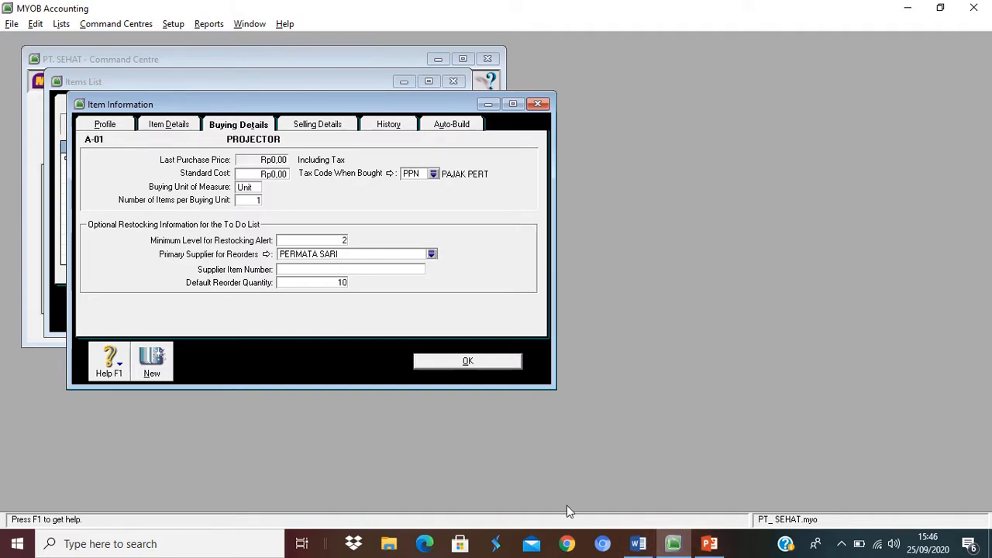
left_click(638, 544)
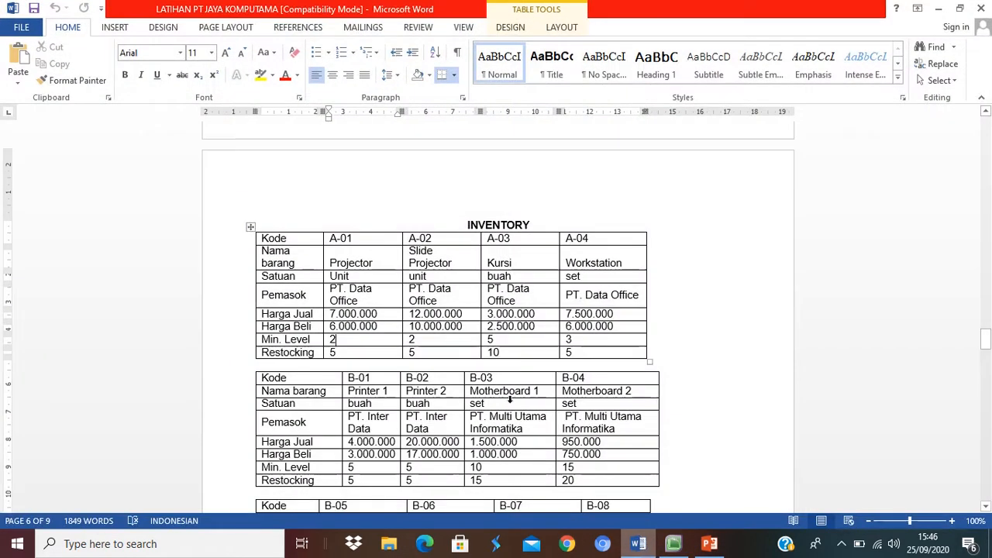
left_click(673, 544)
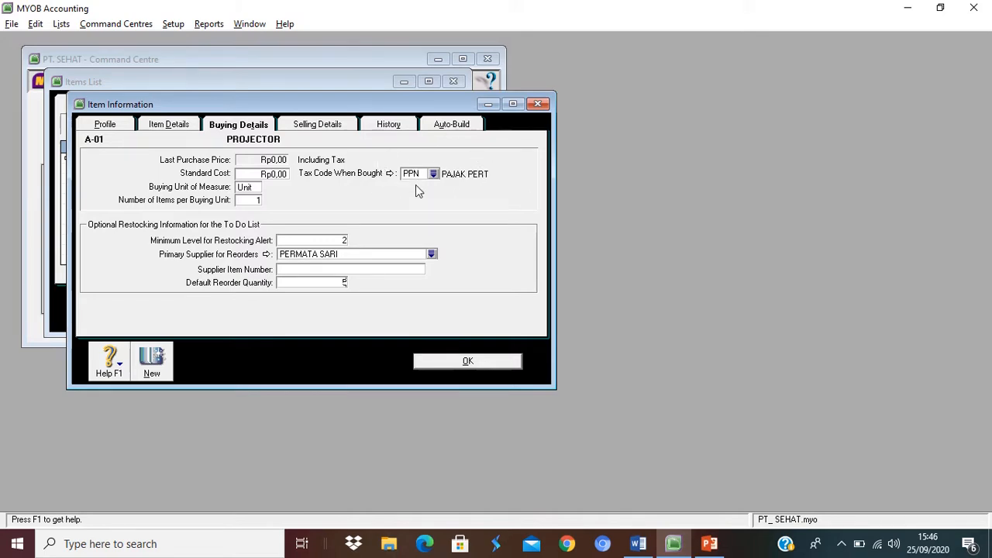
Look up the projector's selling price in Word, set its base selling price to 7.000.000 in MYOB, and save the item.
left_click(331, 131)
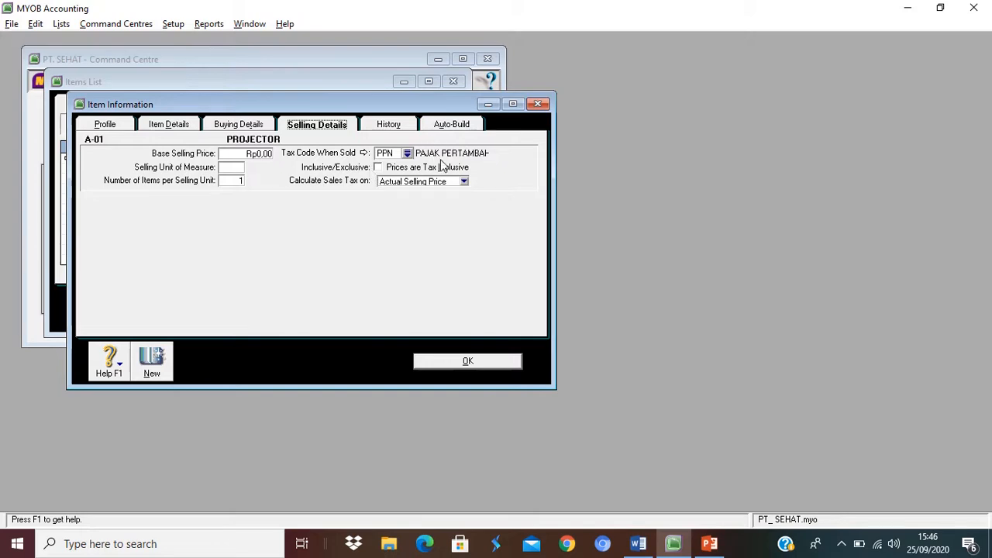
left_click(258, 158)
left_click(638, 543)
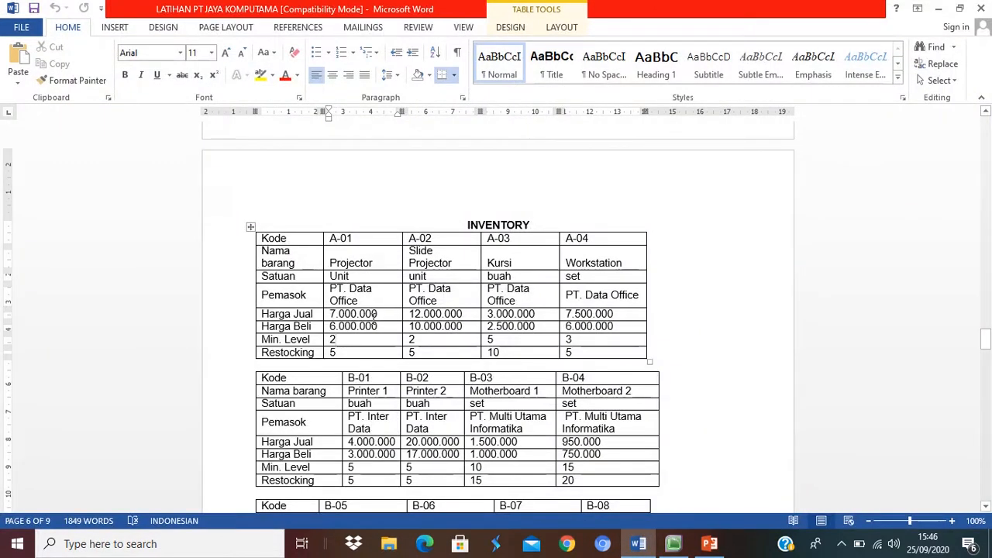
left_click(635, 545)
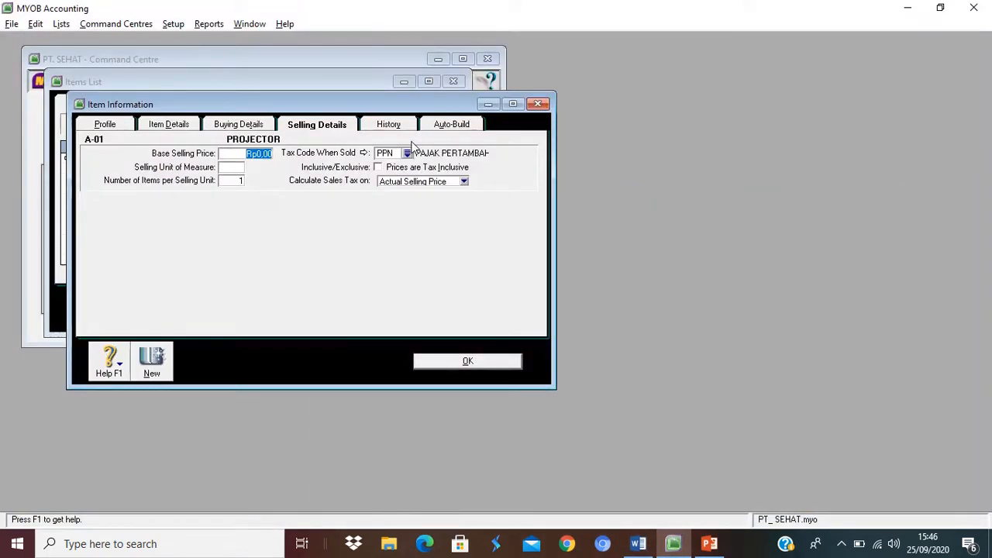
type("7.")
type("000.000")
key("Tab")
left_click(469, 362)
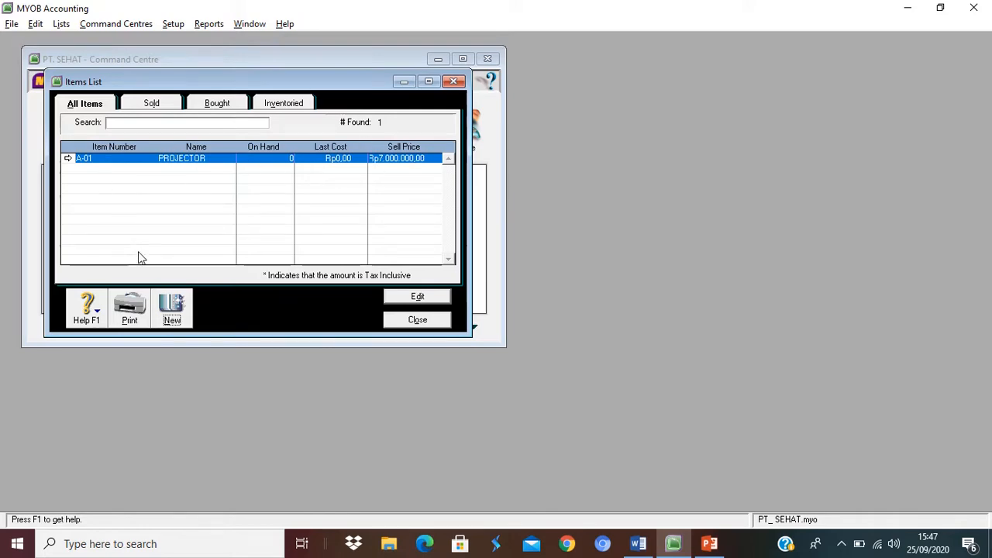
Start a new item numbered A-02 and named SLIDE PROJECTOR, following the Word inventory table.
left_click(173, 310)
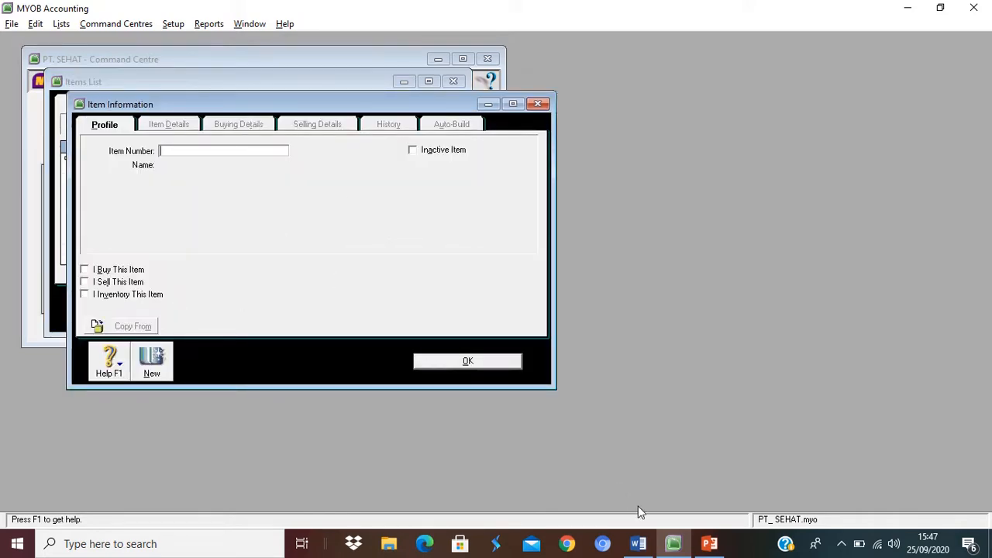
left_click(638, 543)
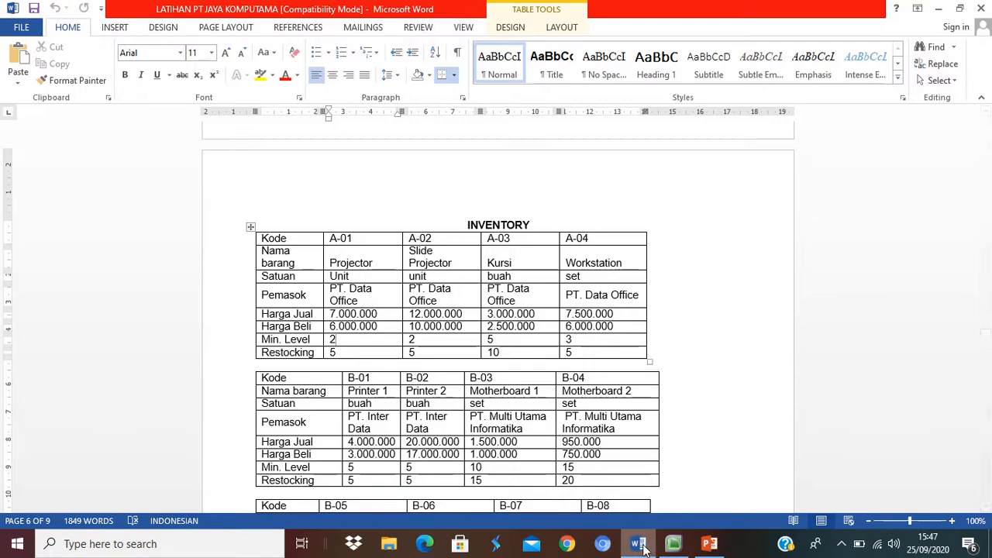
left_click(673, 544)
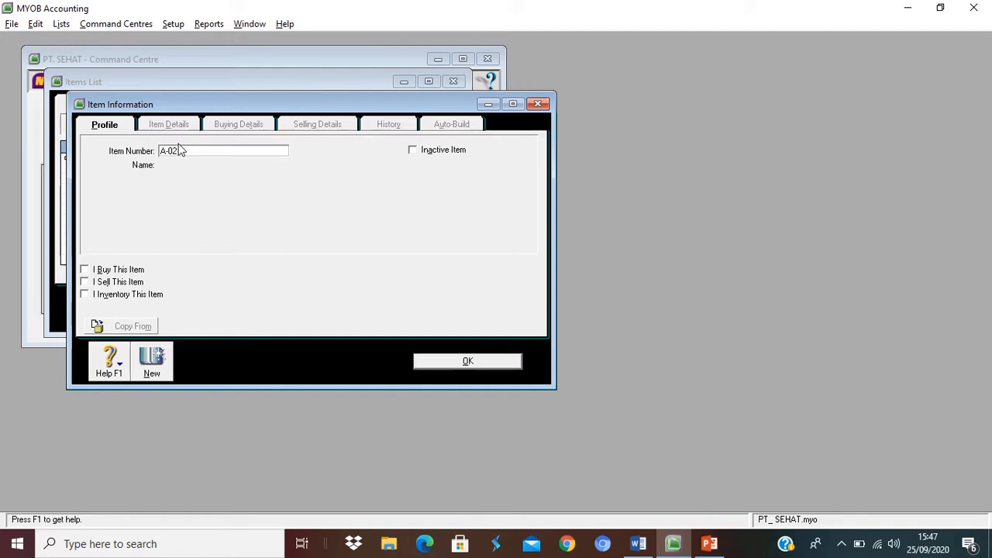
key("Tab")
type("SLIDE ")
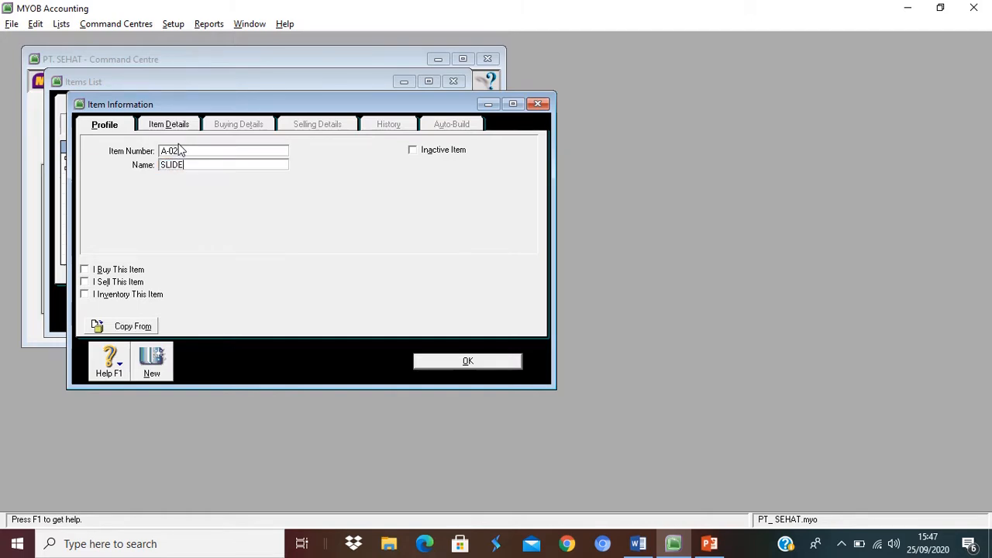
type("PROJECTOR")
Mark the slide projector as bought, sold and inventoried, and assign 4-2000 Penjualan as its income account.
left_click(125, 269)
left_click(124, 282)
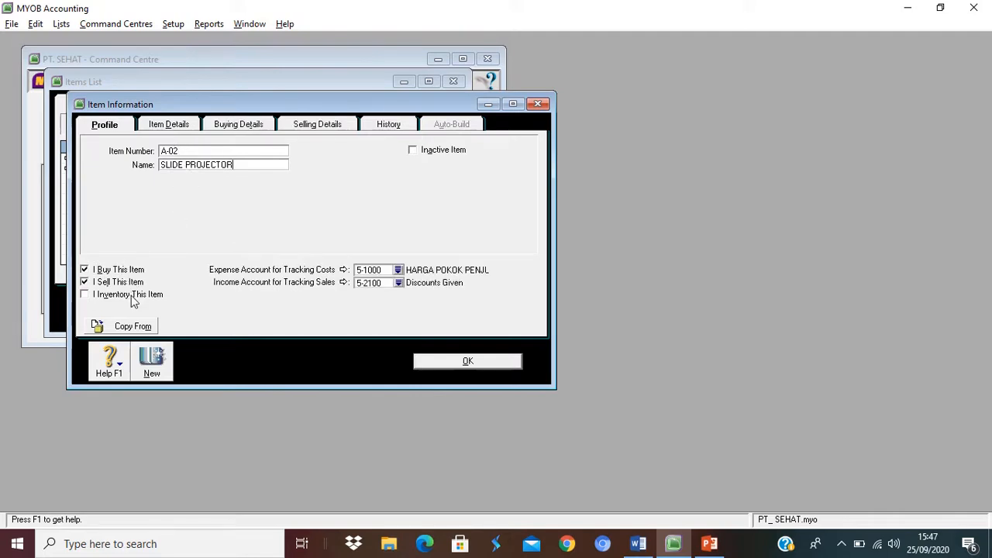
left_click(127, 294)
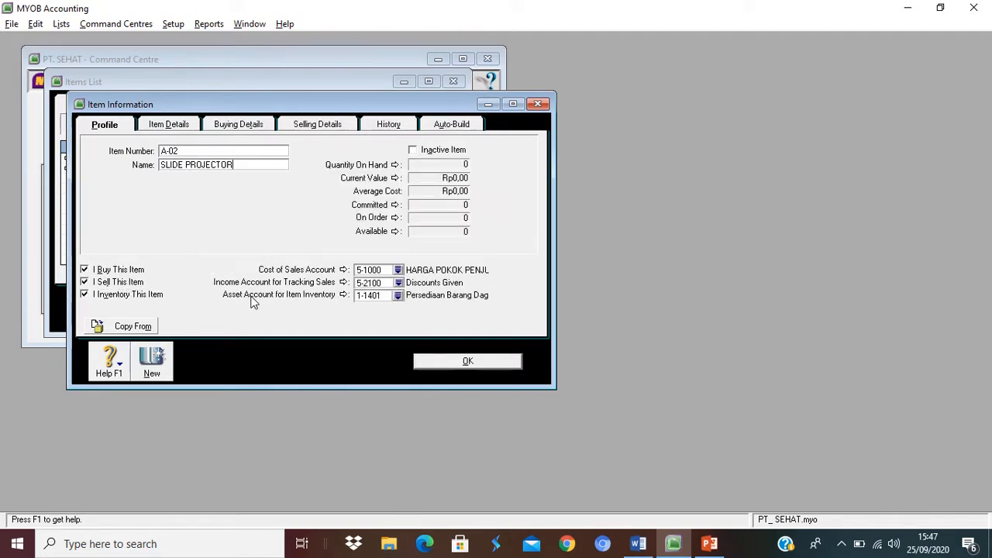
left_click(399, 283)
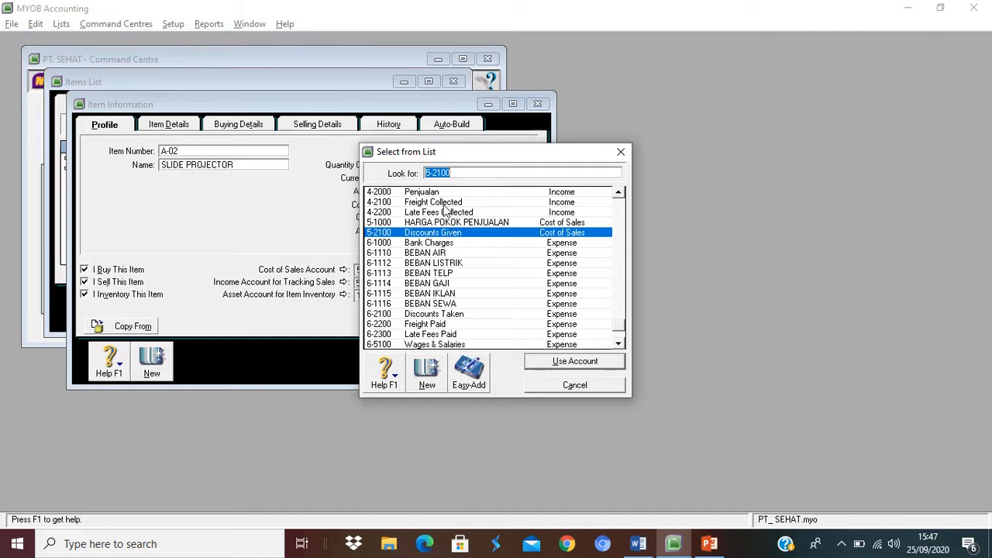
double_click(425, 192)
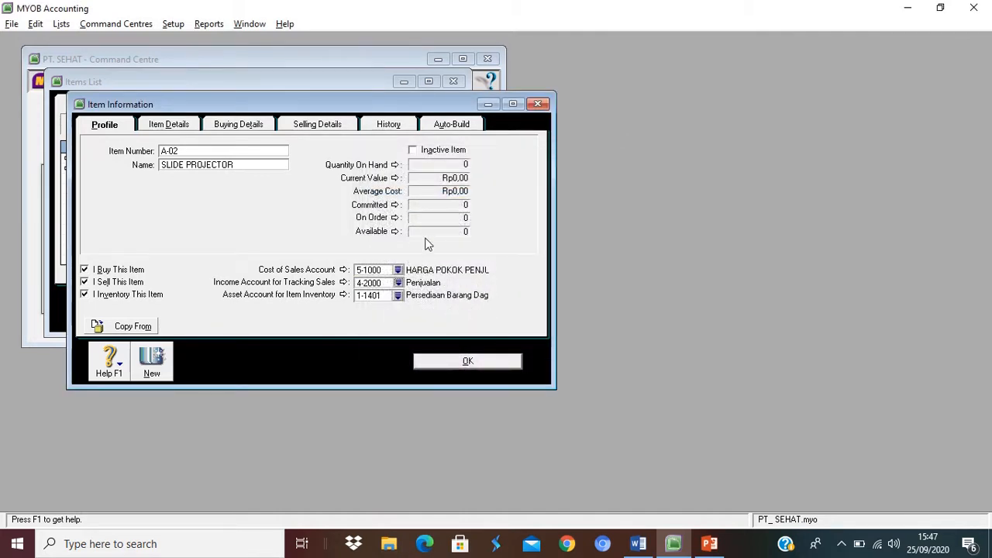
Check the slide projector's buying details against the Word table, set its base selling price to 12.000.000, and save the item.
left_click(240, 126)
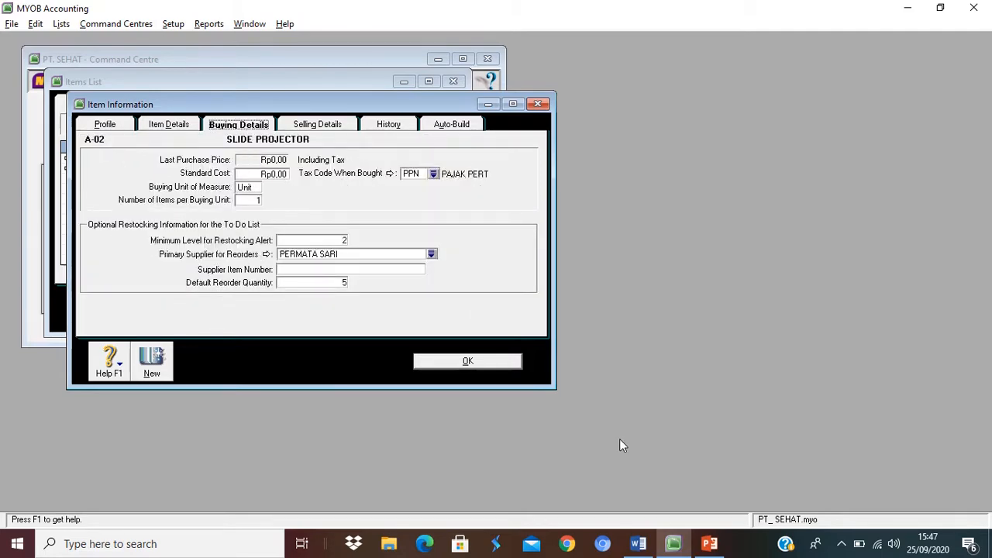
left_click(649, 544)
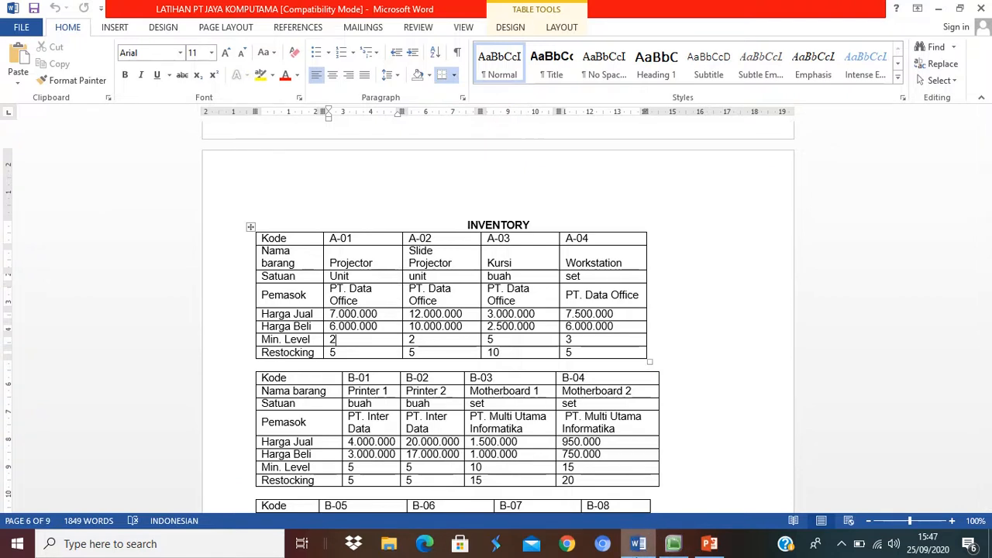
mouse_move(638, 541)
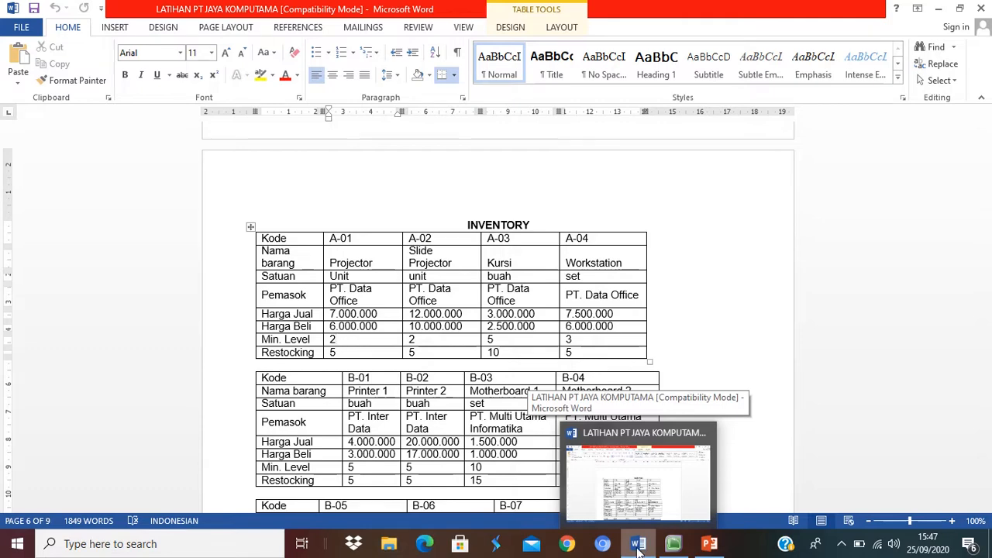
left_click(673, 543)
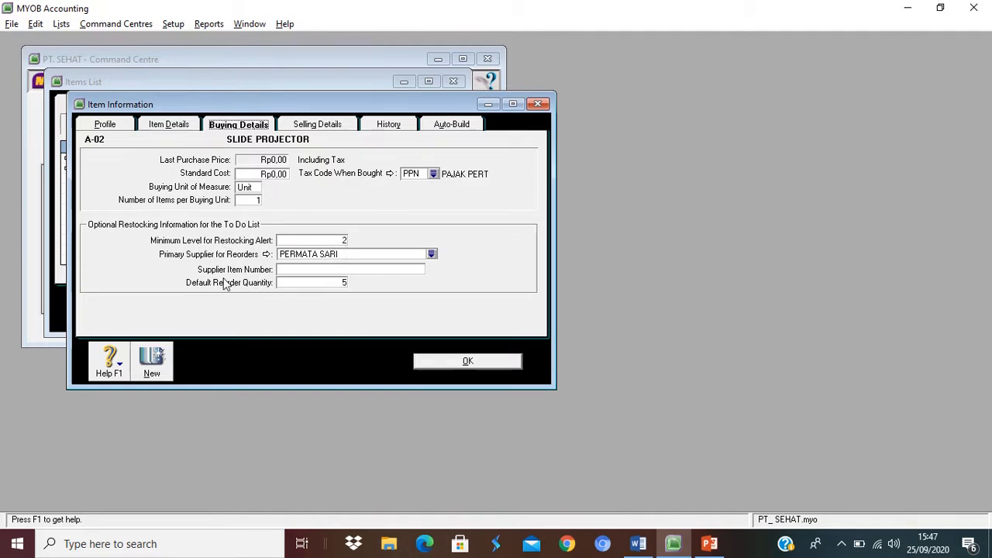
left_click(312, 128)
left_click(231, 155)
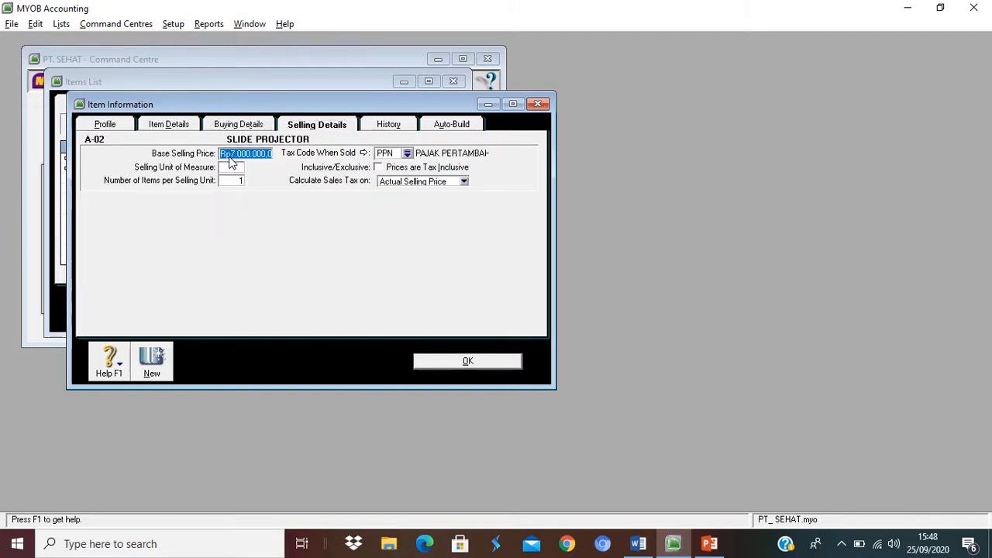
type("1")
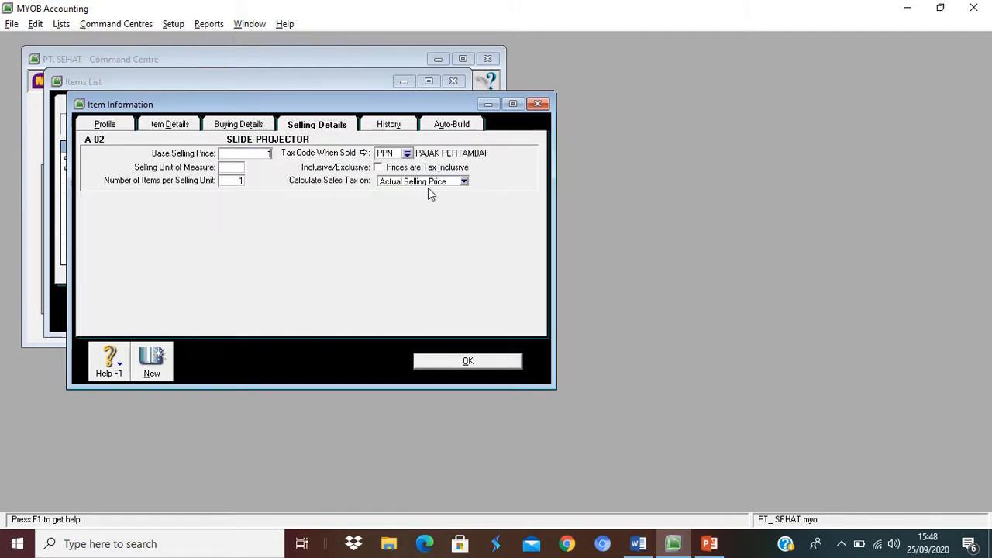
type("2000000")
key("Tab")
left_click(502, 363)
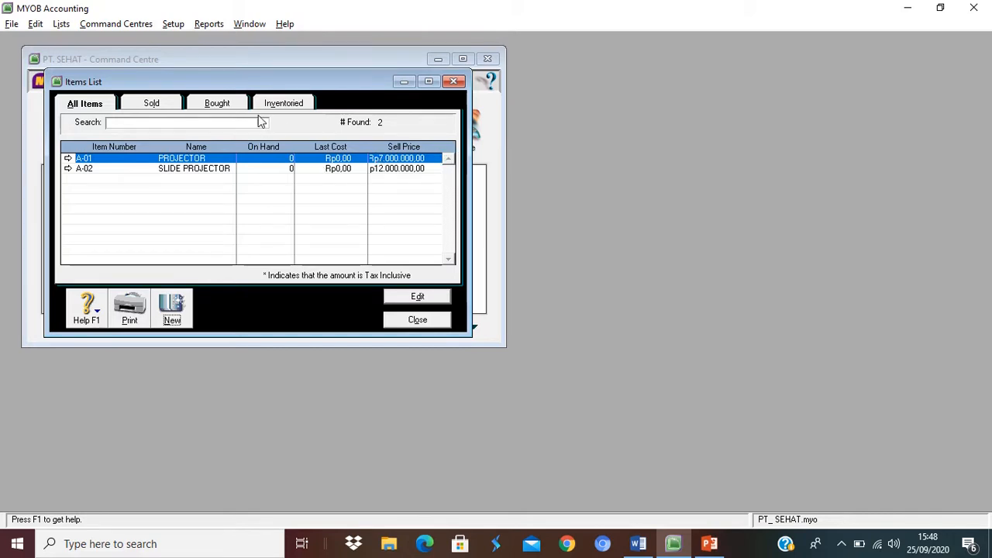
Move the Items List window aside and switch to Word to review the remaining inventory tables.
left_click_drag(259, 86, 379, 139)
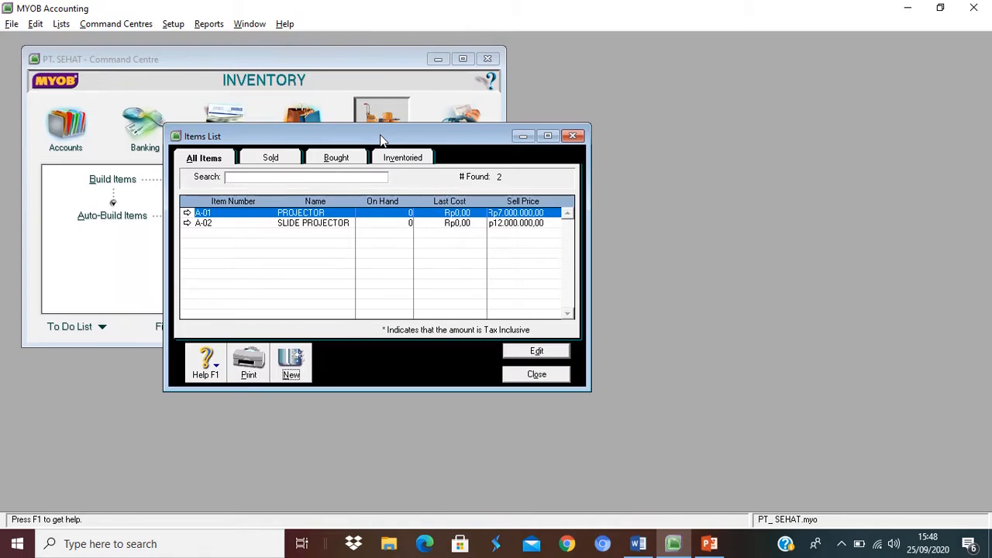
left_click(638, 543)
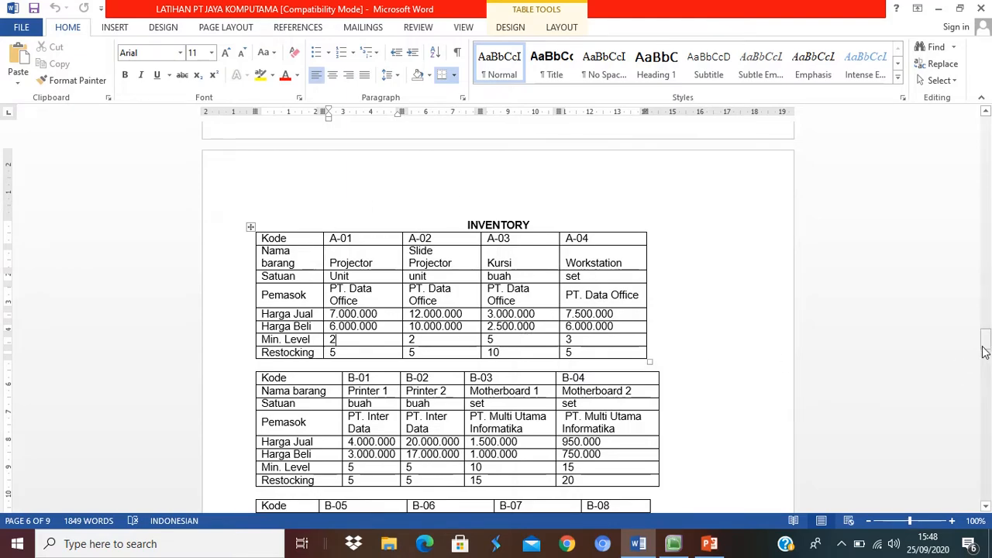
left_click_drag(985, 341, 986, 346)
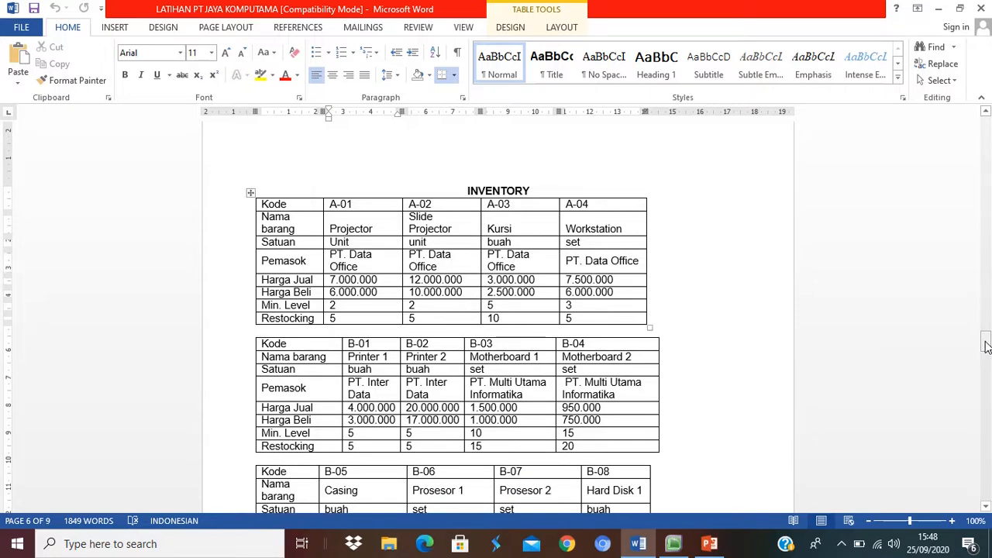